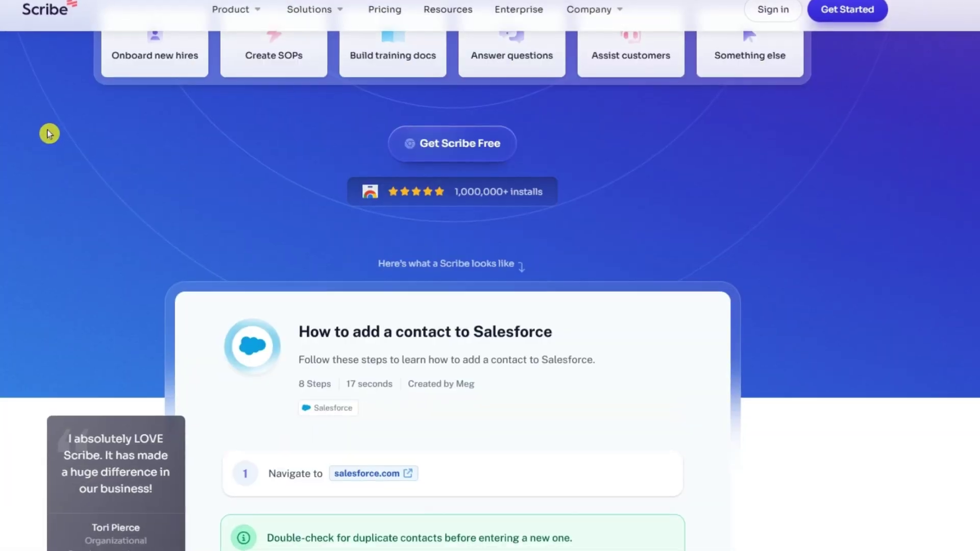
Step: Paste the Outlook View-tab screenshot under step 2 and end its text with 'and select View Settings.'
scroll(49, 133, "down", 20)
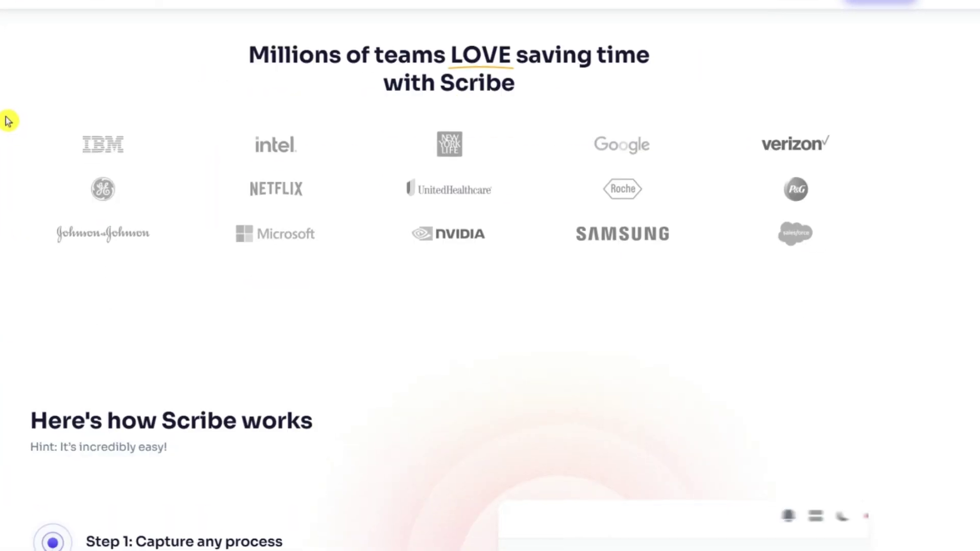
scroll(8, 121, "down", 8)
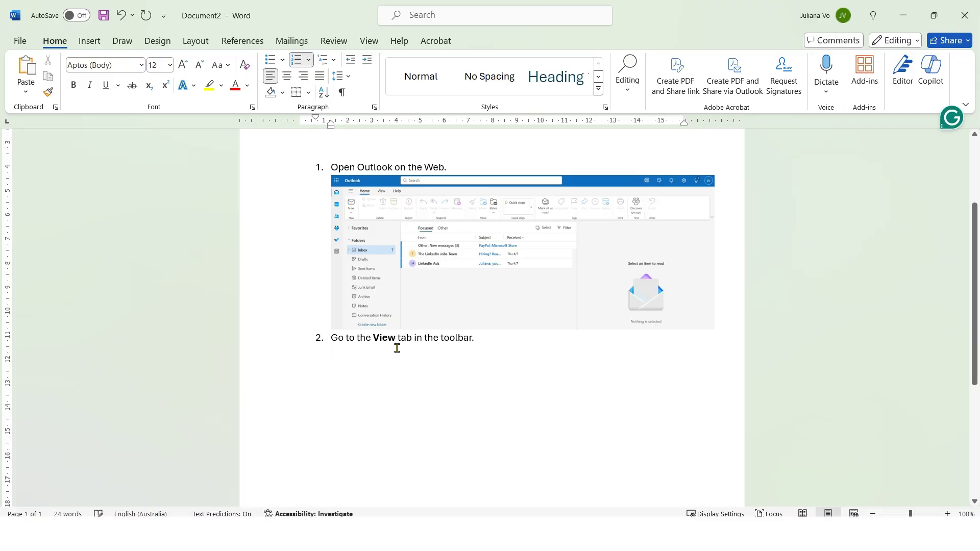
key("ctrl+v")
left_click(486, 308)
key("BackSpace")
type("and select Se")
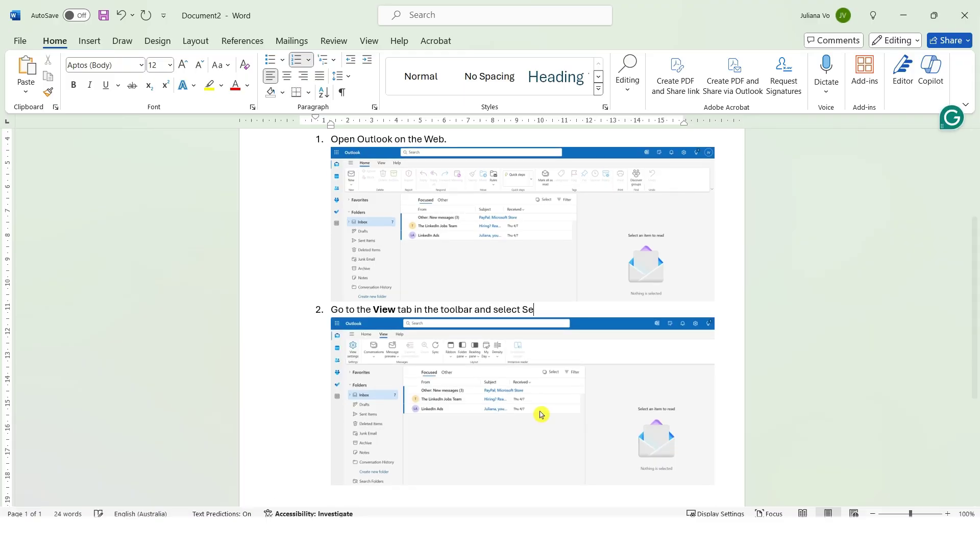
key("BackSpace")
key("BackSpace")
type("View Settings.")
left_click_drag(522, 310, 596, 310)
Step: Draw an oval with No Fill around the screenshot's View settings icon
left_click(89, 46)
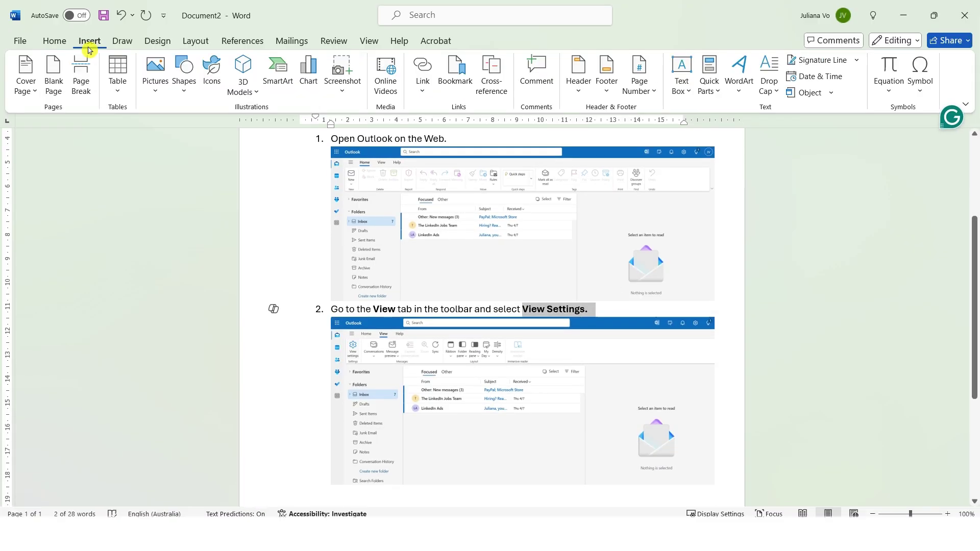
left_click(184, 67)
left_click(202, 182)
left_click_drag(343, 340, 365, 361)
left_click(332, 60)
left_click(328, 225)
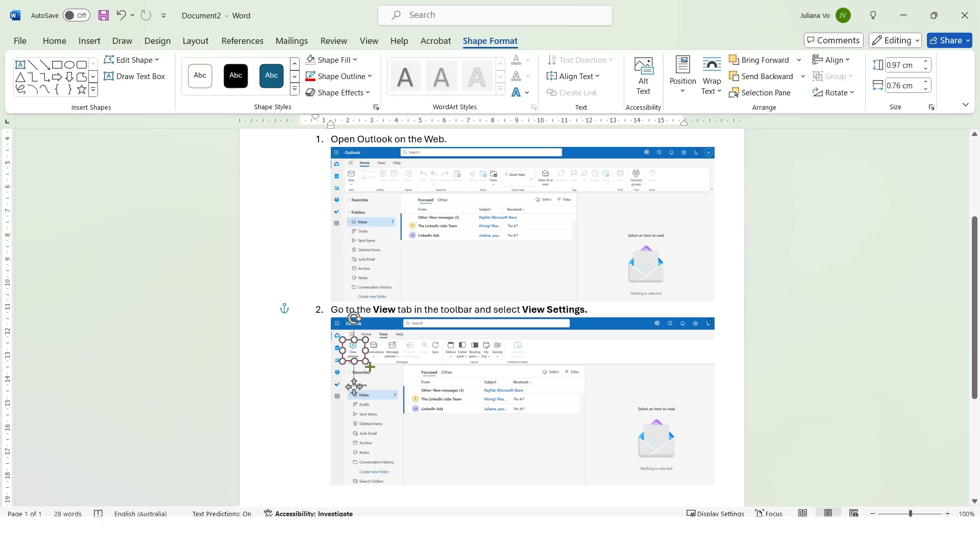
left_click(527, 477)
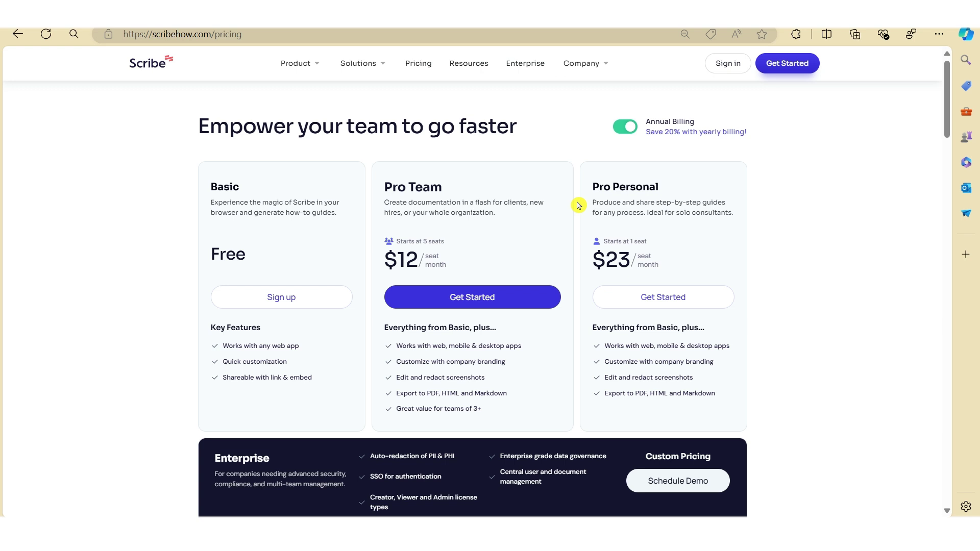
Step: Sign in to Scribe with the saved credentials and bring up the New Scribe capture options
left_click(723, 68)
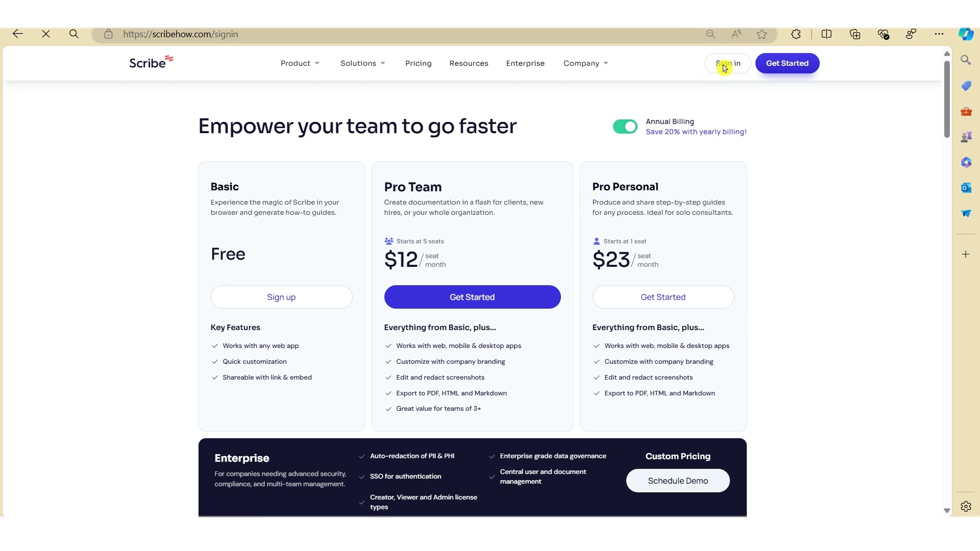
left_click(505, 360)
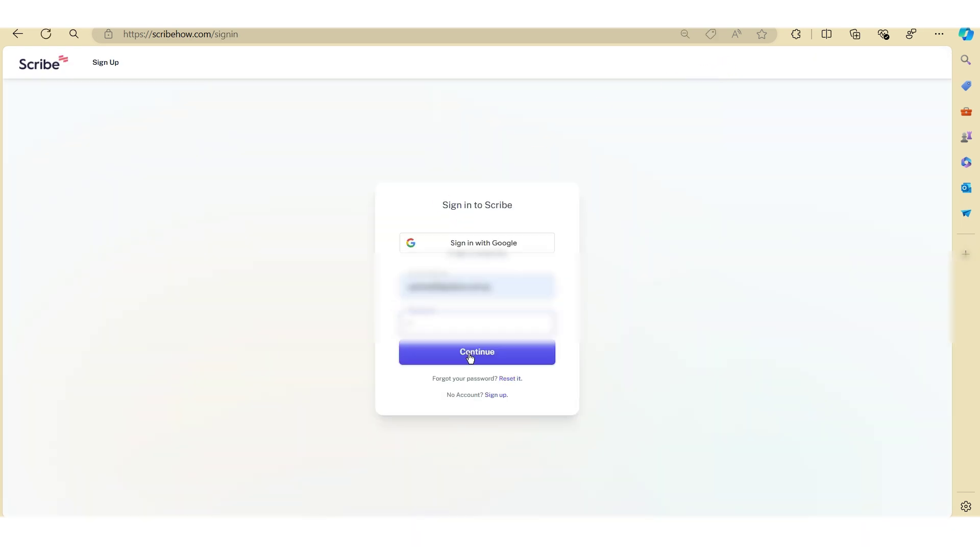
key("Return")
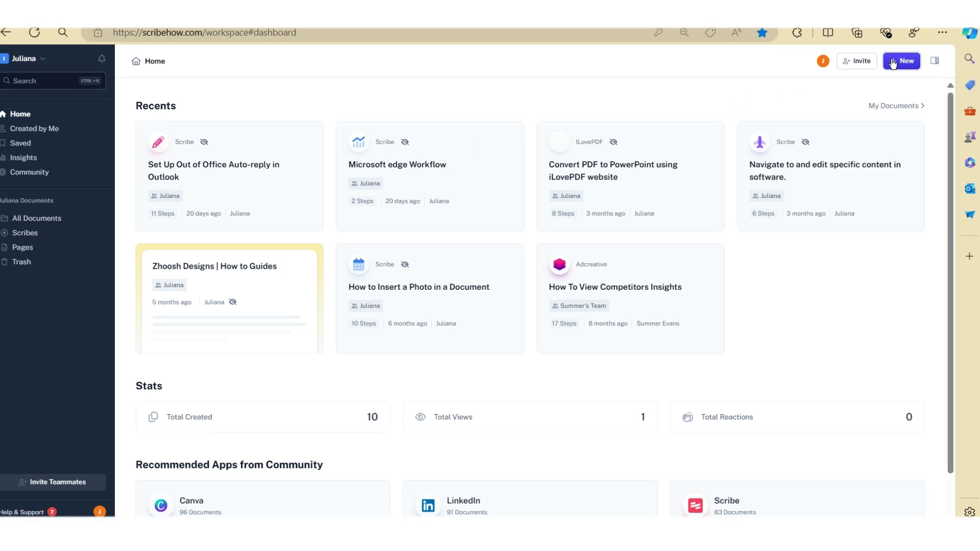
left_click(896, 61)
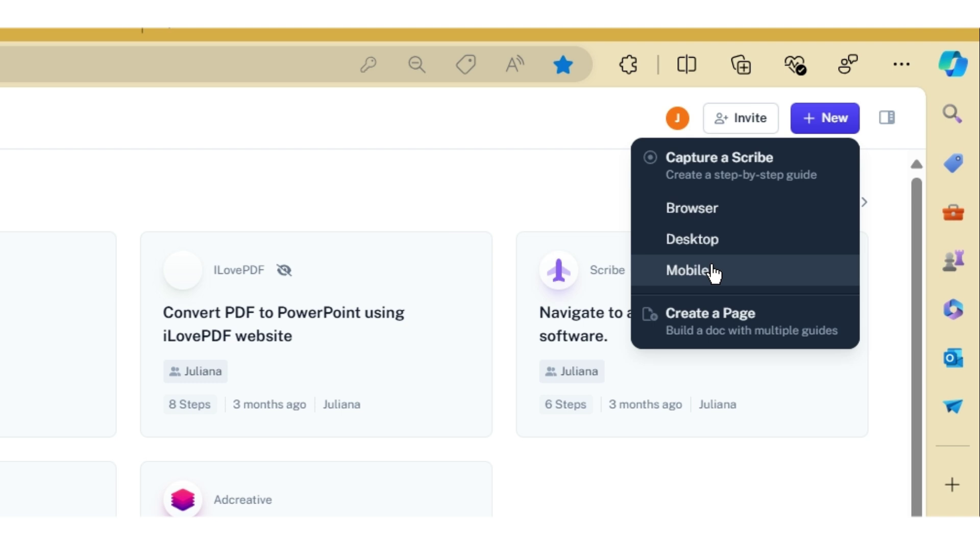
Step: Dismiss the New options, then reopen them and choose Browser capture
key("Escape")
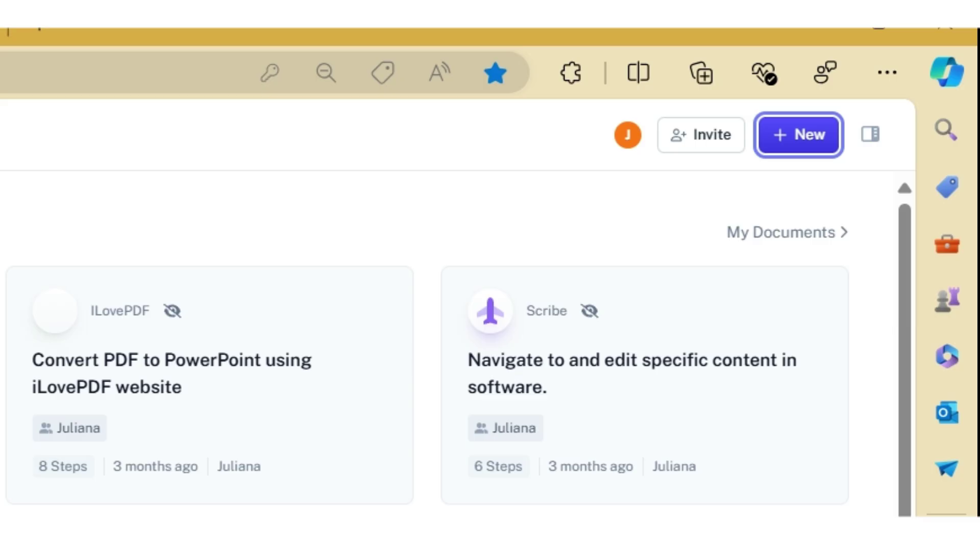
left_click(816, 144)
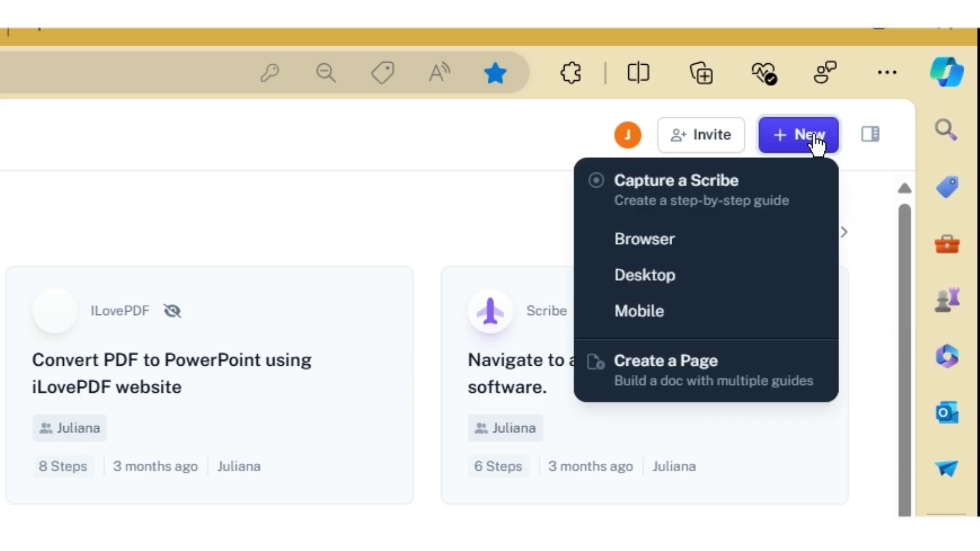
left_click(701, 247)
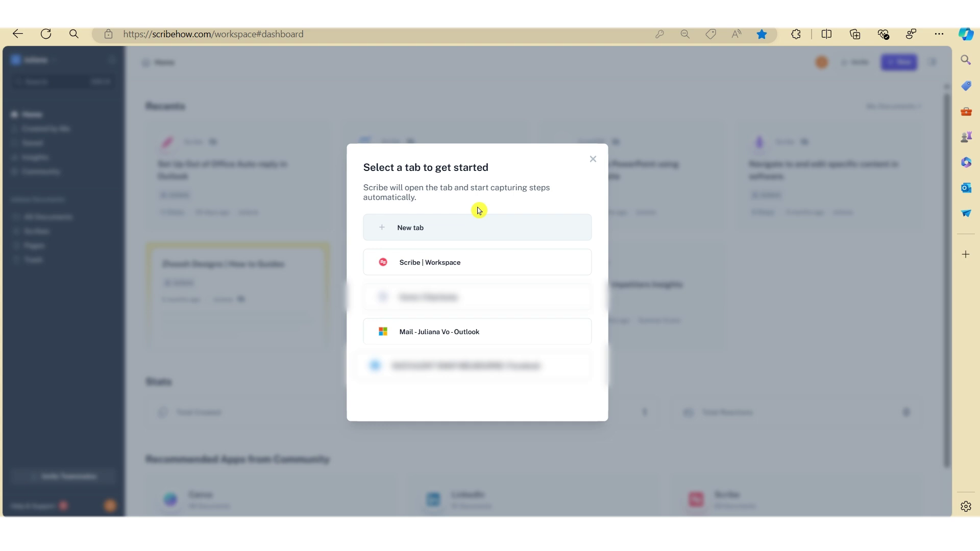
Step: Select the Outlook mail tab and start capturing steps in it
left_click(458, 340)
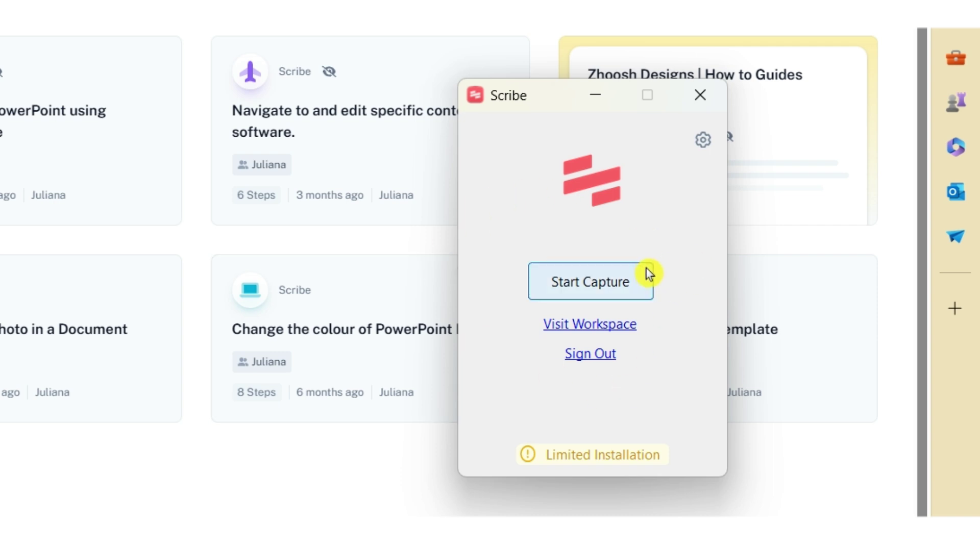
left_click(646, 276)
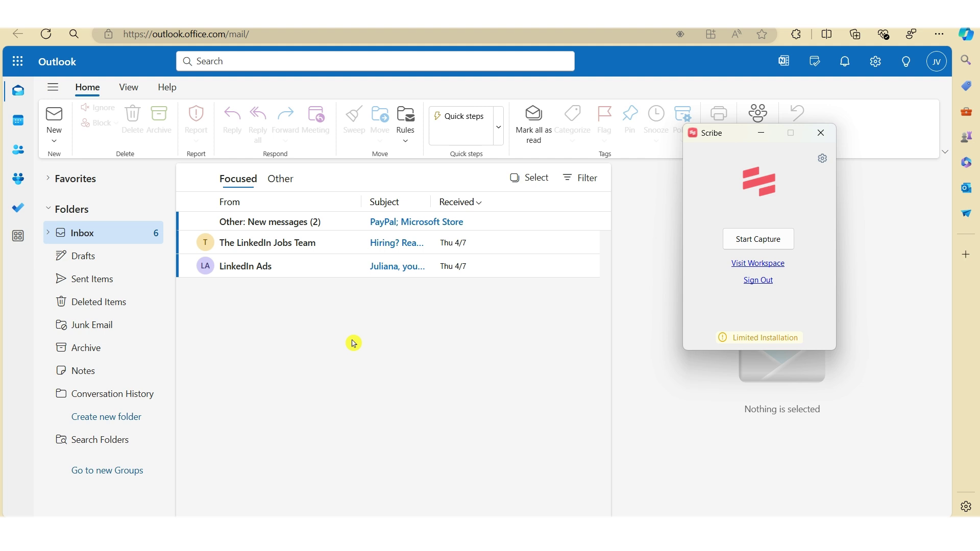
left_click(739, 240)
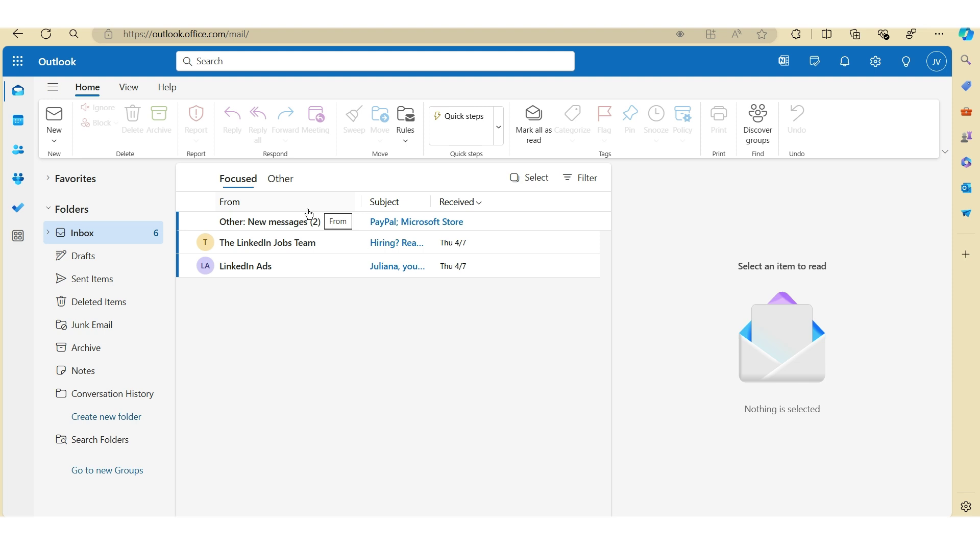
Step: Turn on Outlook automatic replies, limited to the period from 12 to 20 July
left_click(128, 89)
left_click(54, 123)
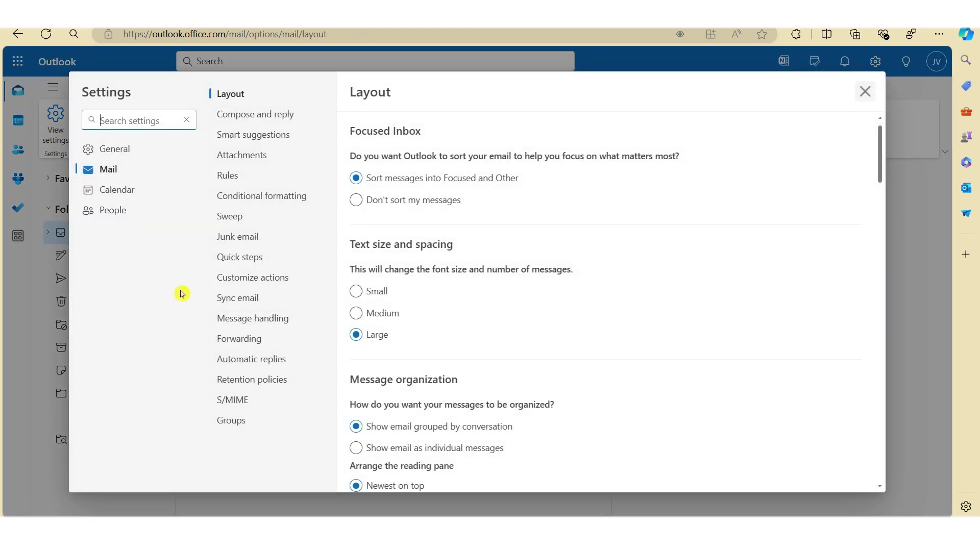
left_click(252, 359)
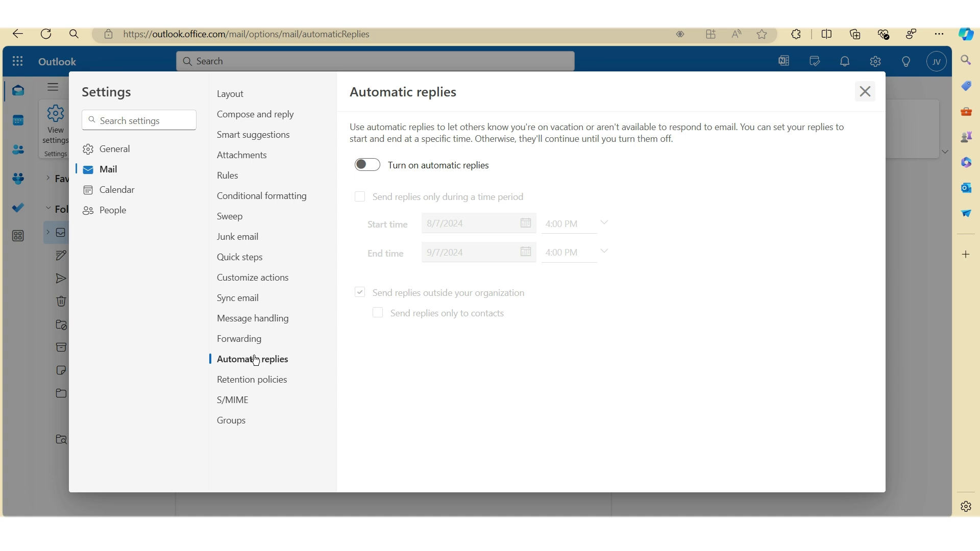
left_click(367, 165)
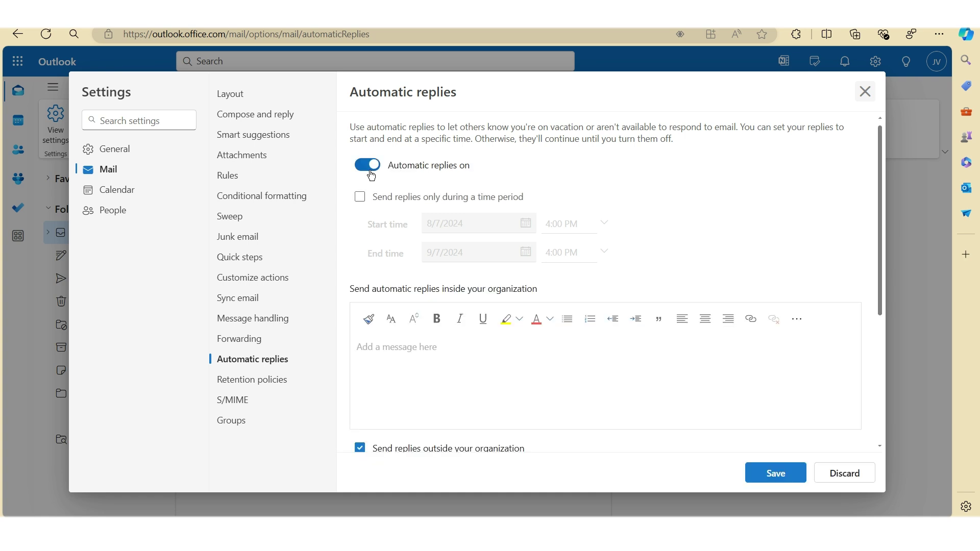
left_click(359, 198)
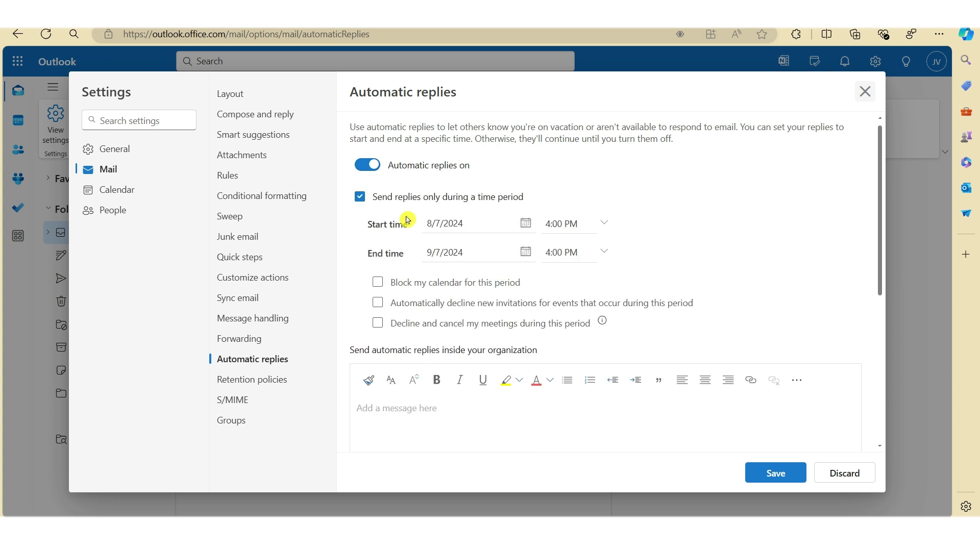
left_click(525, 223)
left_click(510, 306)
left_click(525, 251)
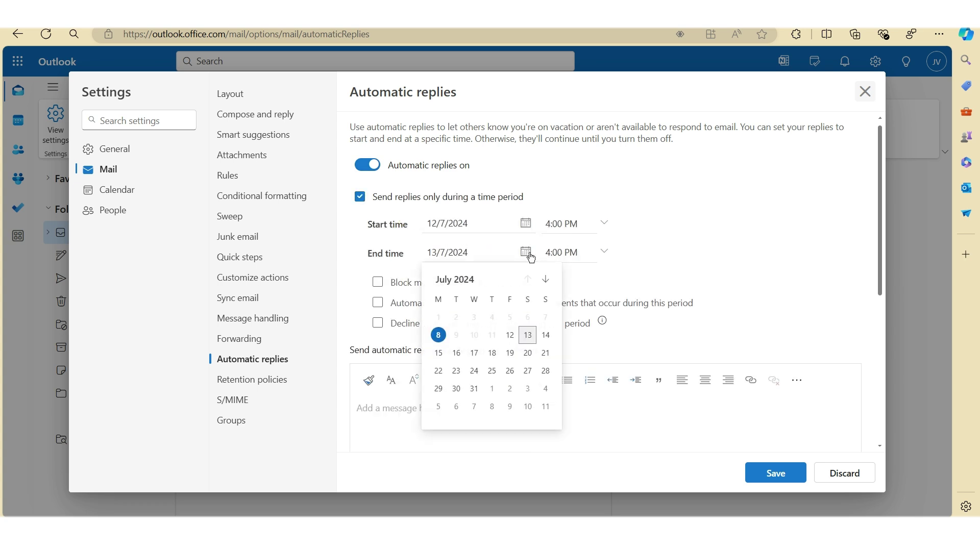
left_click(526, 353)
Step: Paste the out-of-office message for people inside the organization, then save and close settings
left_click(427, 431)
key("ctrl+v")
scroll(451, 265, "up", 1)
left_click(767, 471)
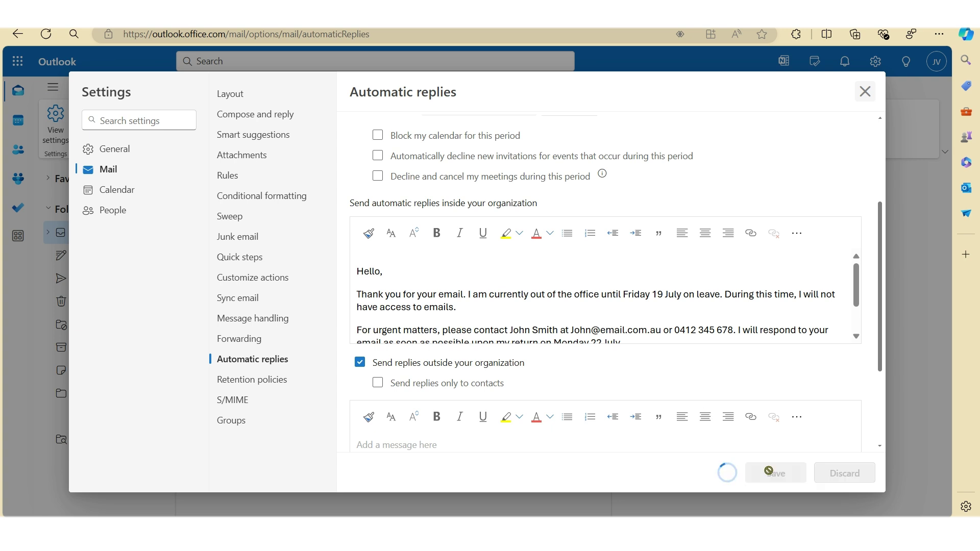
left_click(862, 94)
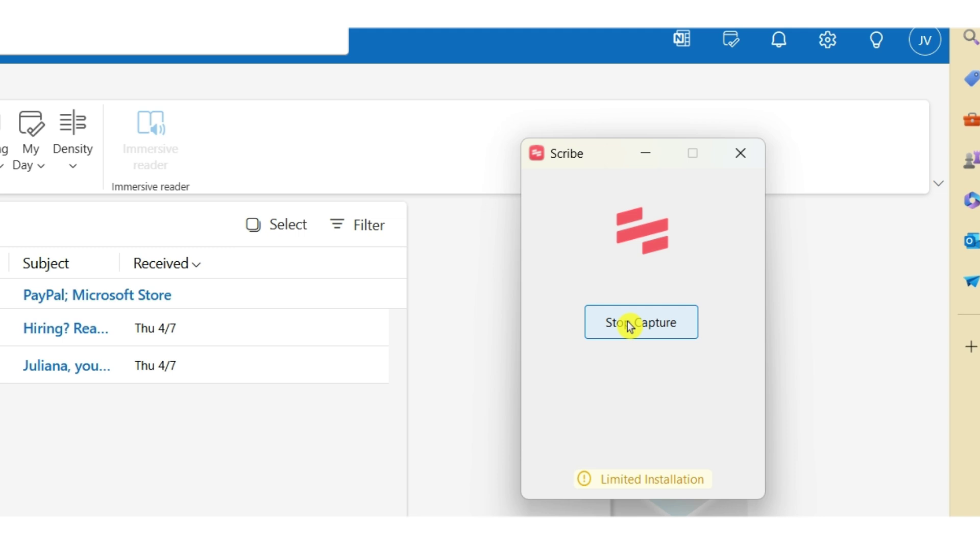
left_click(629, 325)
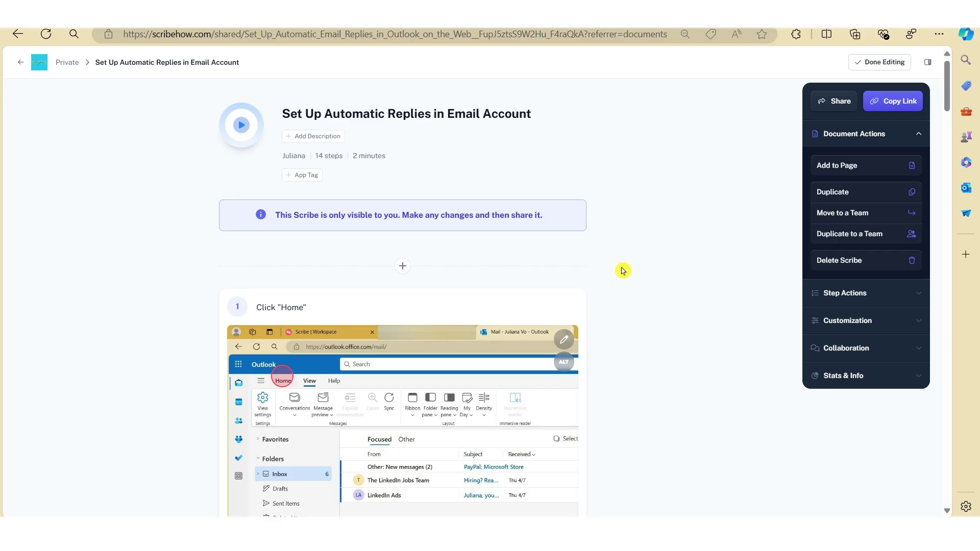
scroll(621, 271, "down", 7)
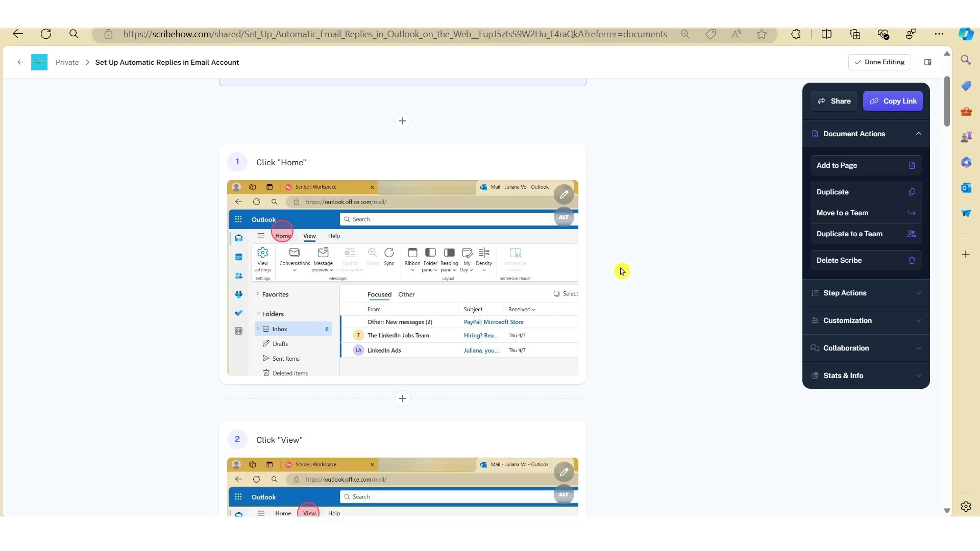
scroll(622, 271, "up", 7)
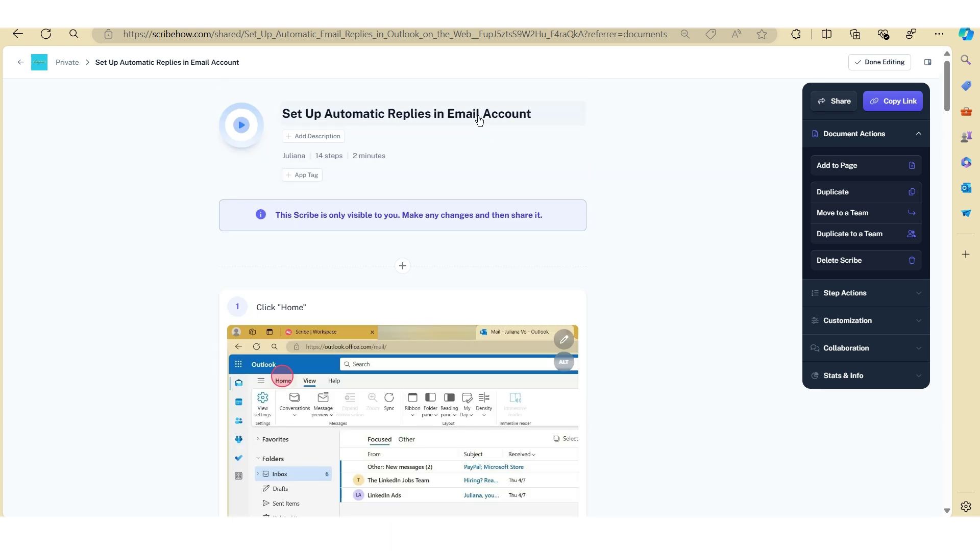
scroll(637, 331, "down", 3)
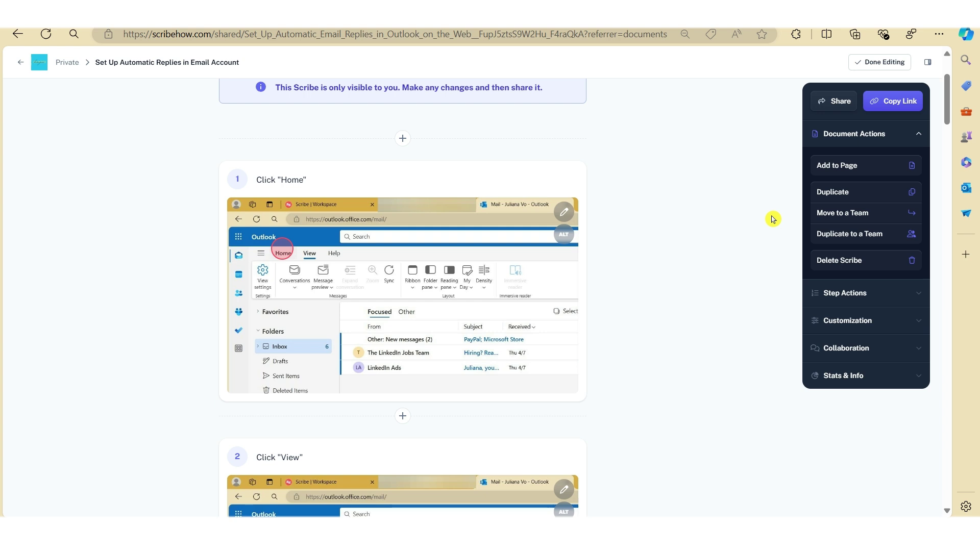
scroll(755, 212, "up", 2)
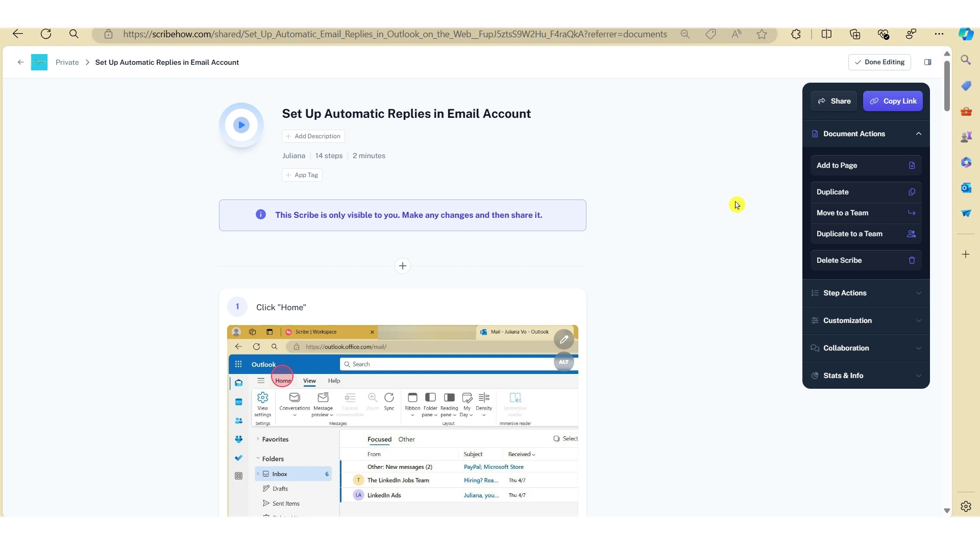
scroll(736, 205, "down", 1)
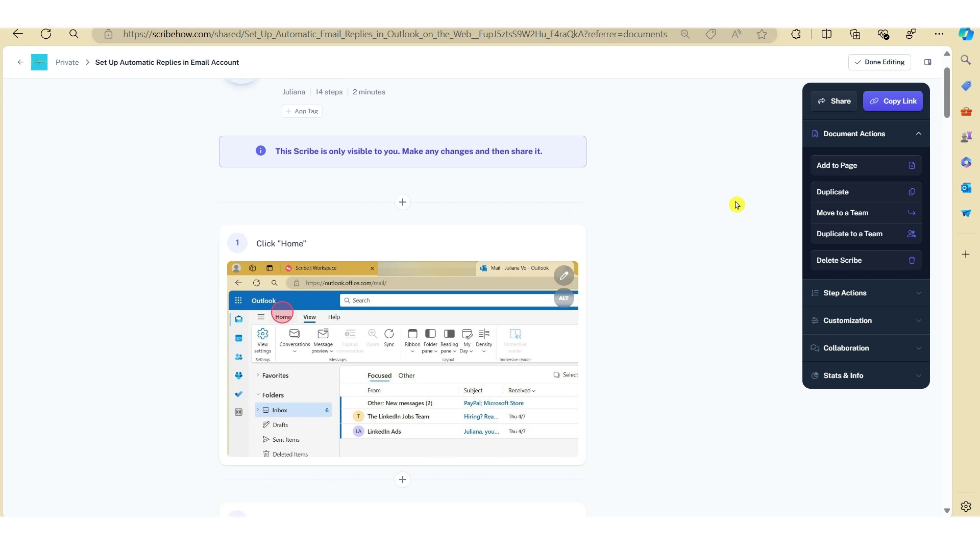
scroll(736, 205, "down", 4)
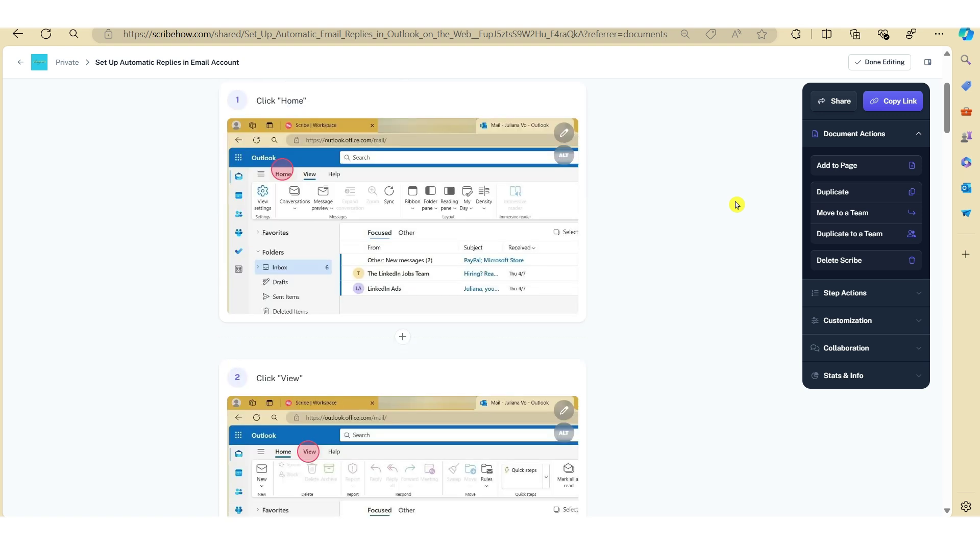
scroll(736, 205, "down", 2)
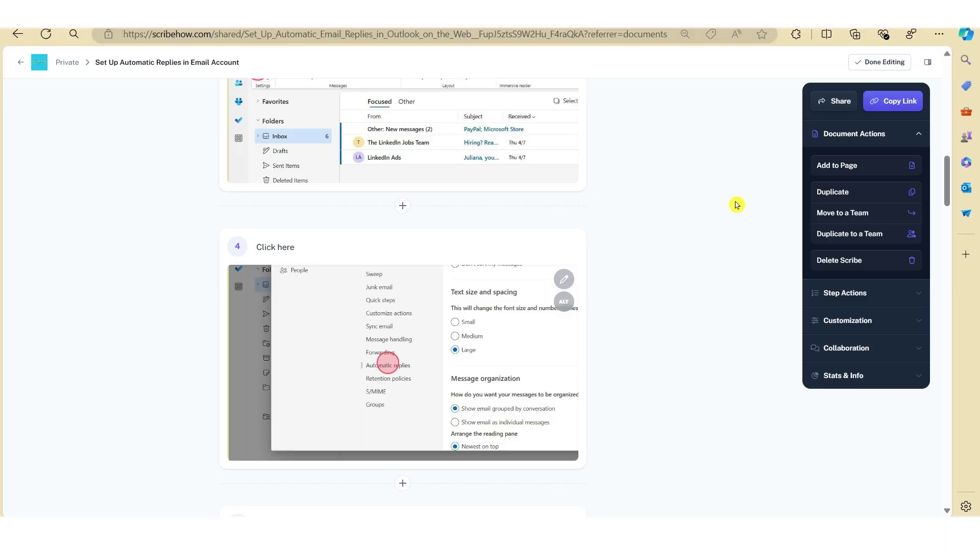
Step: Scroll back up to the guide's title at the top of the page
scroll(736, 204, "up", 15)
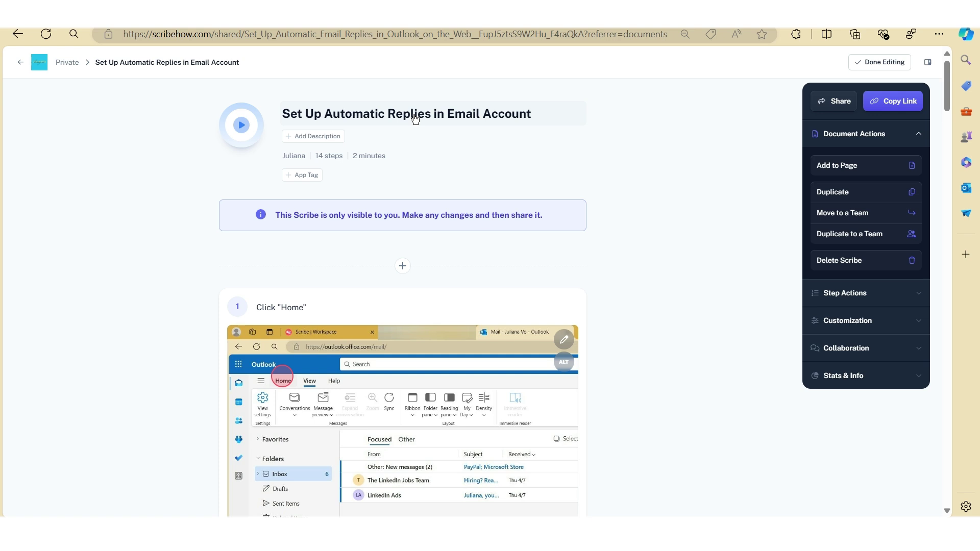
Step: Replace 'in Email Account' in the title so it reads 'Set Up Automatic Replies in Outlook on the Web'
left_click(415, 118)
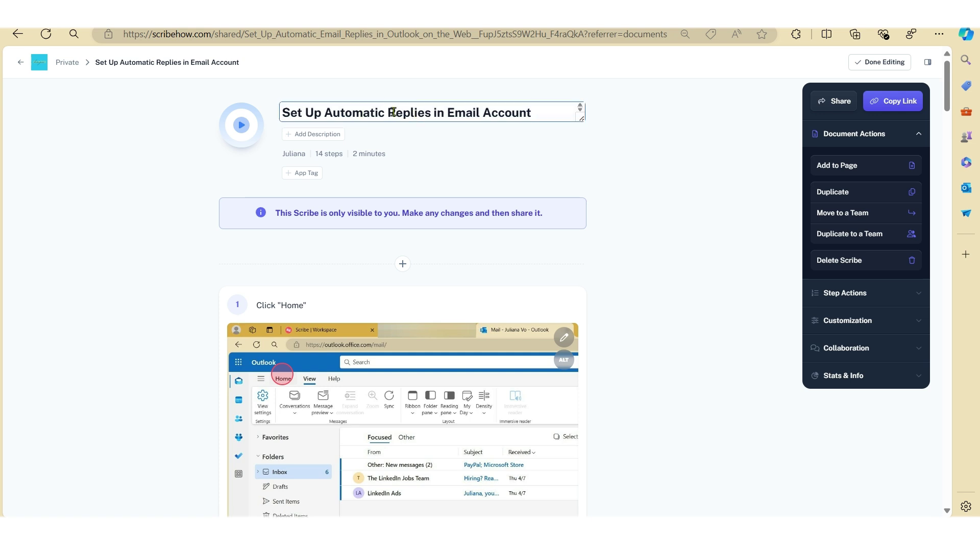
double_click(439, 112)
type("in Outlook on the Web")
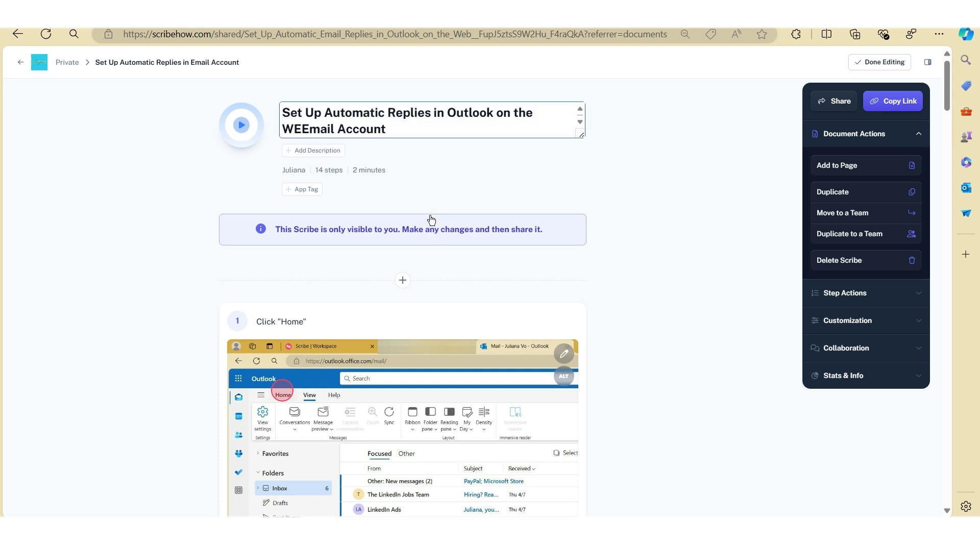
key("ctrl+shift+Right")
key("ctrl+shift+Right")
key("BackSpace")
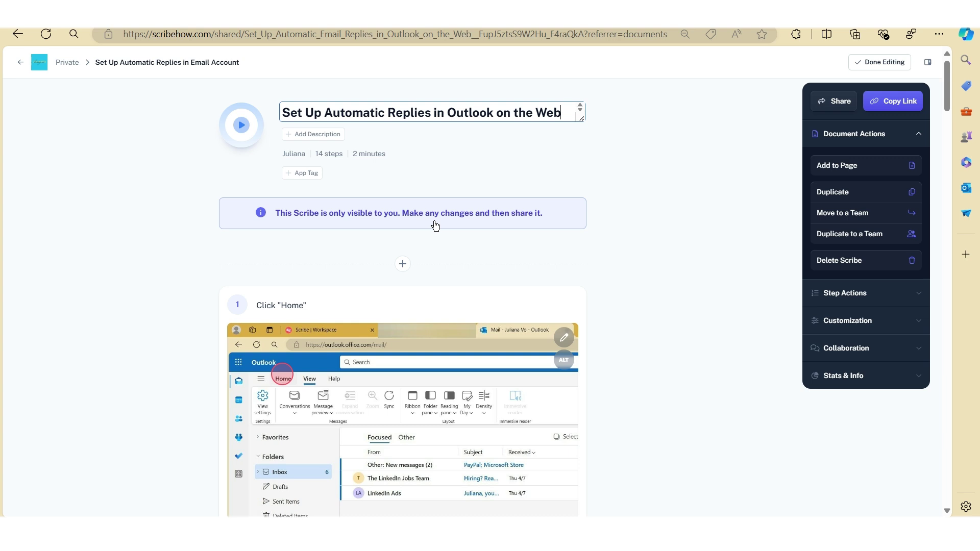
left_click(613, 208)
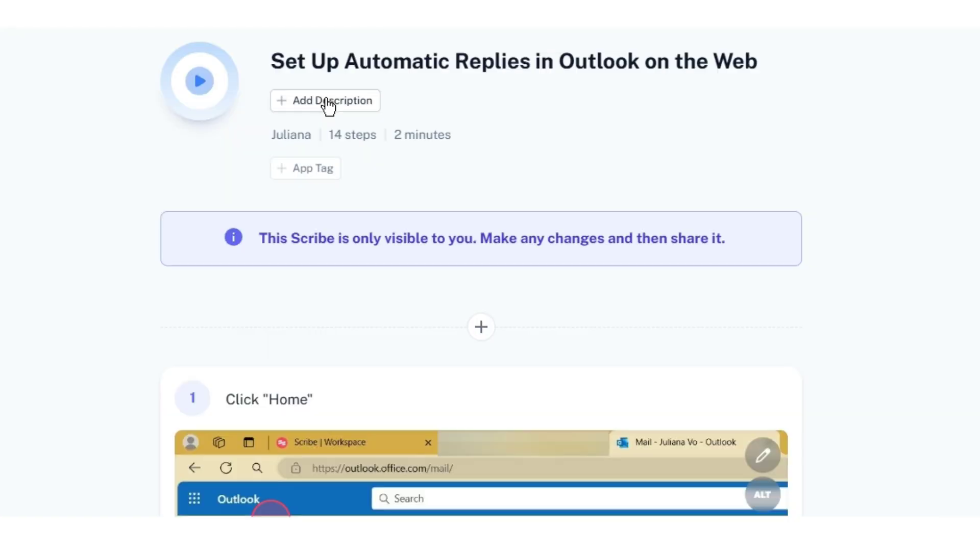
Step: Add an AI-generated description under the title, then delete its text to leave it empty
left_click(325, 138)
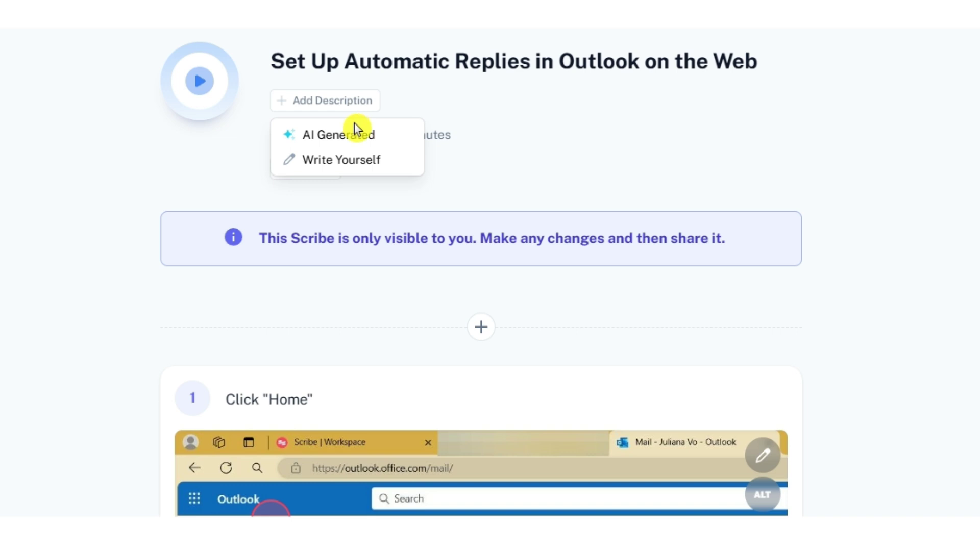
left_click(387, 139)
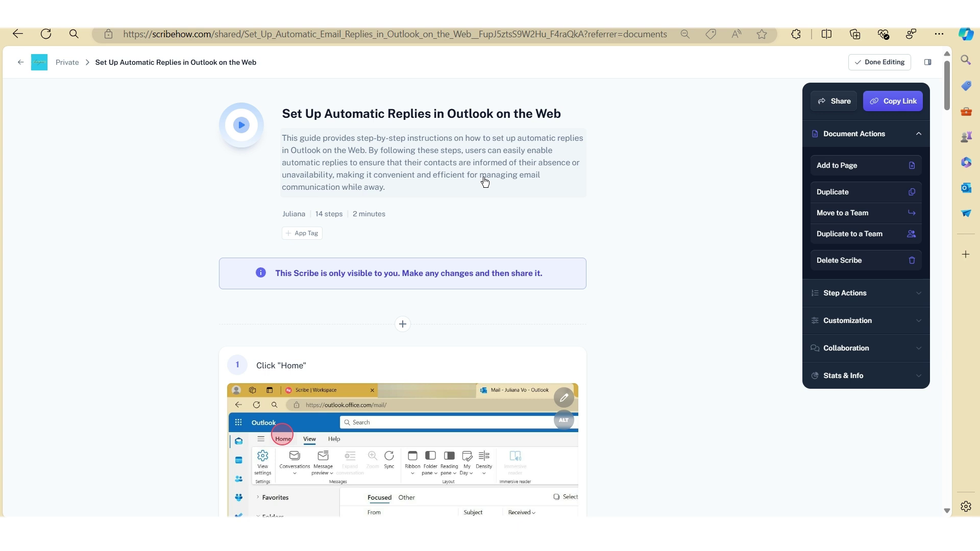
left_click(387, 163)
key("BackSpace")
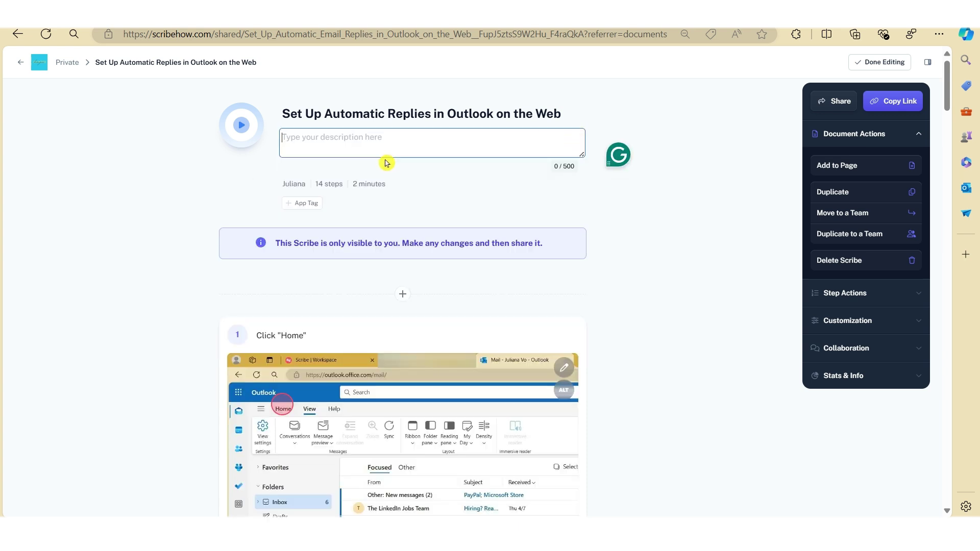
left_click(664, 227)
scroll(597, 262, "down", 2)
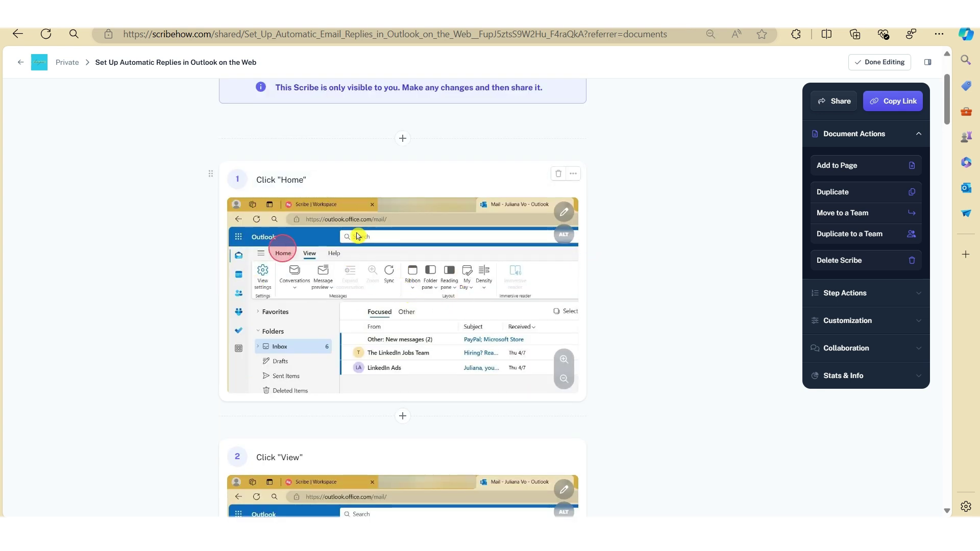
Step: Rewrite step 1's title as 'In the toolbar, select Home.' with Home in bold
left_click(275, 183)
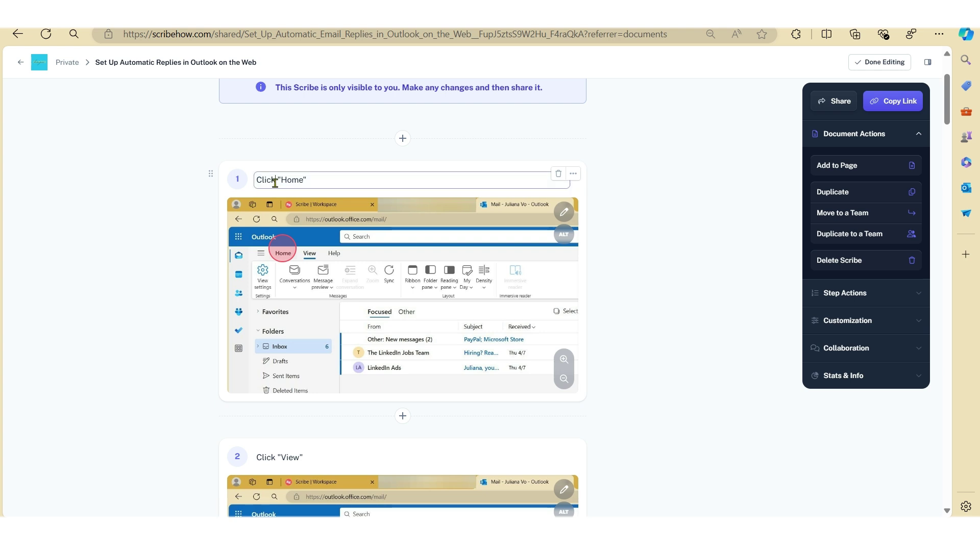
triple_click(275, 183)
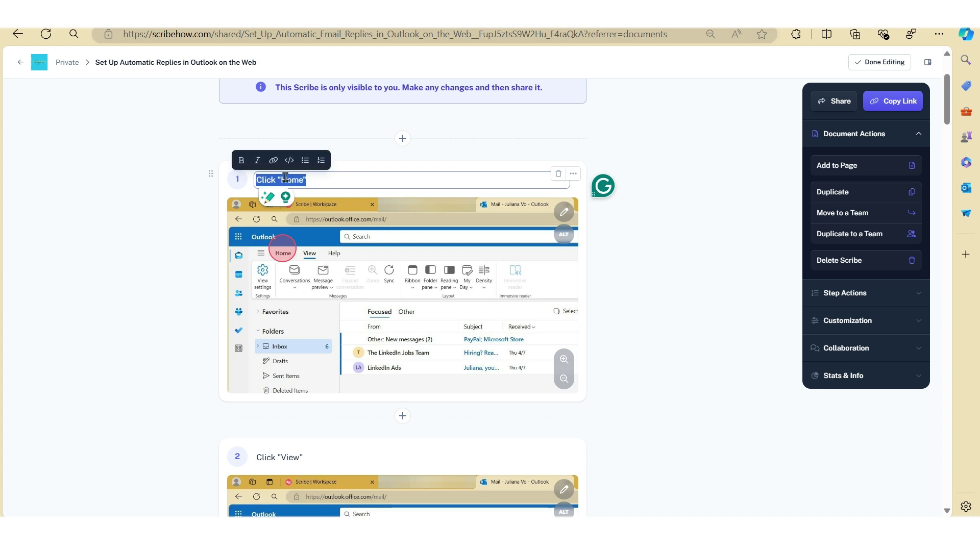
key("BackSpace")
type("In the toolbar, select Home")
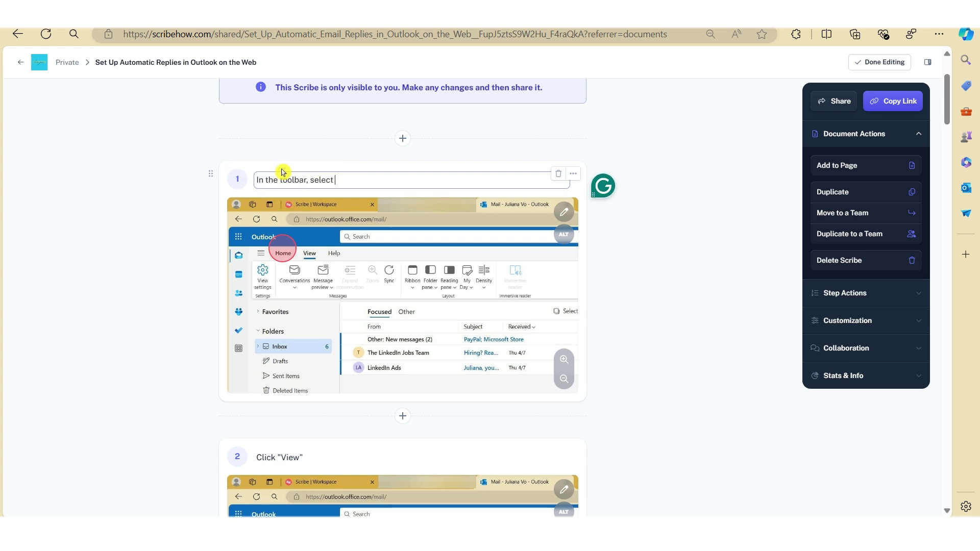
double_click(347, 179)
key("ctrl+b")
key("End")
type(".")
left_click(422, 194)
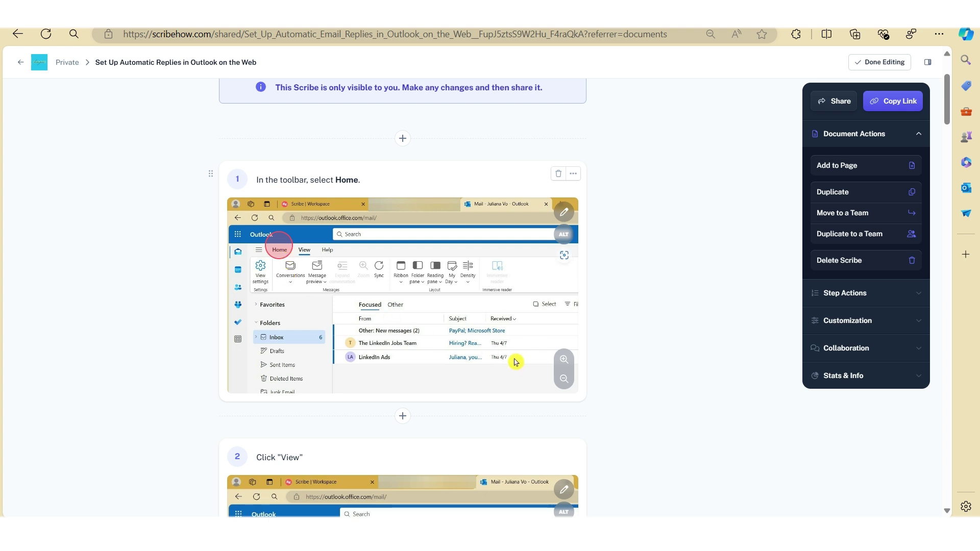
Step: Zoom step 1's screenshot in on the Home tab
left_click(564, 359)
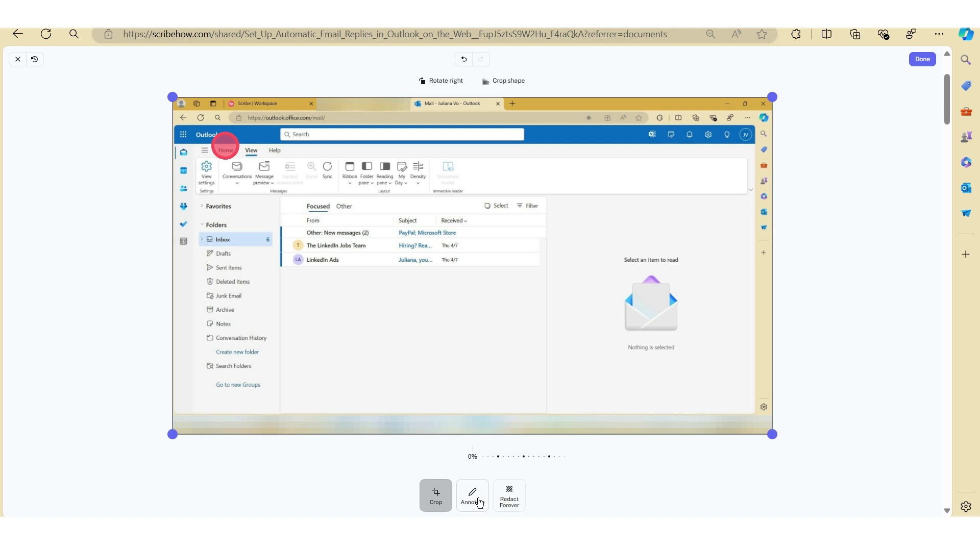
Step: Move step 1's red click-target circle onto the Home tab and close the image editor
left_click(472, 496)
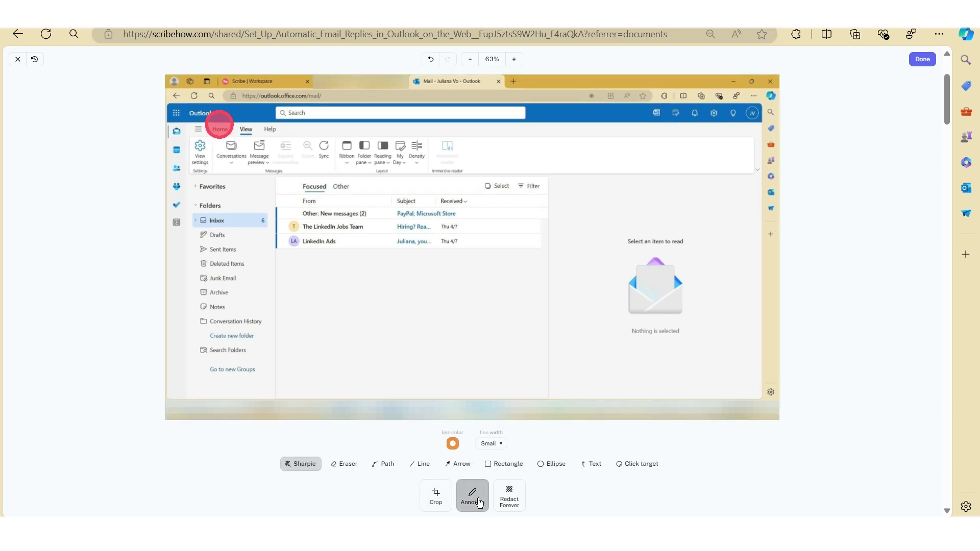
left_click(631, 465)
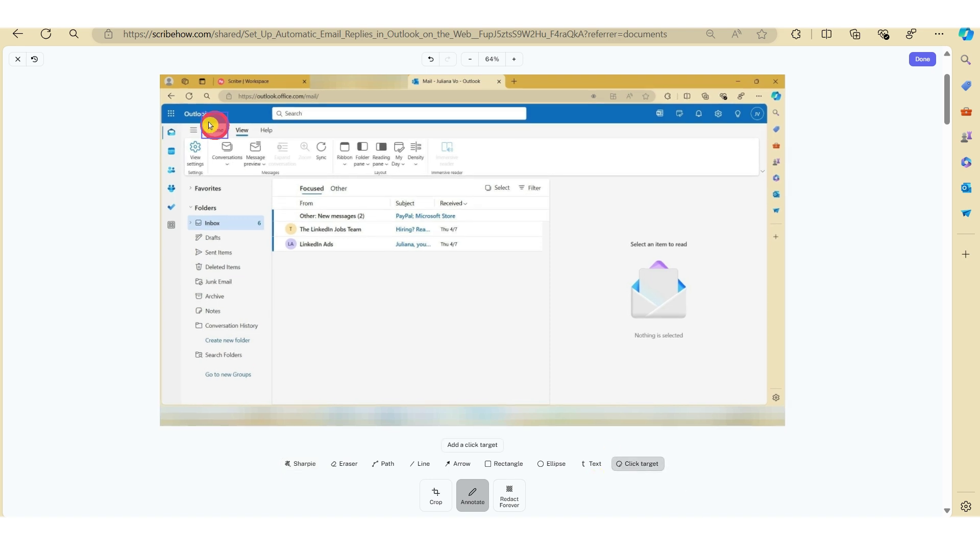
left_click(211, 123)
left_click_drag(212, 123, 211, 124)
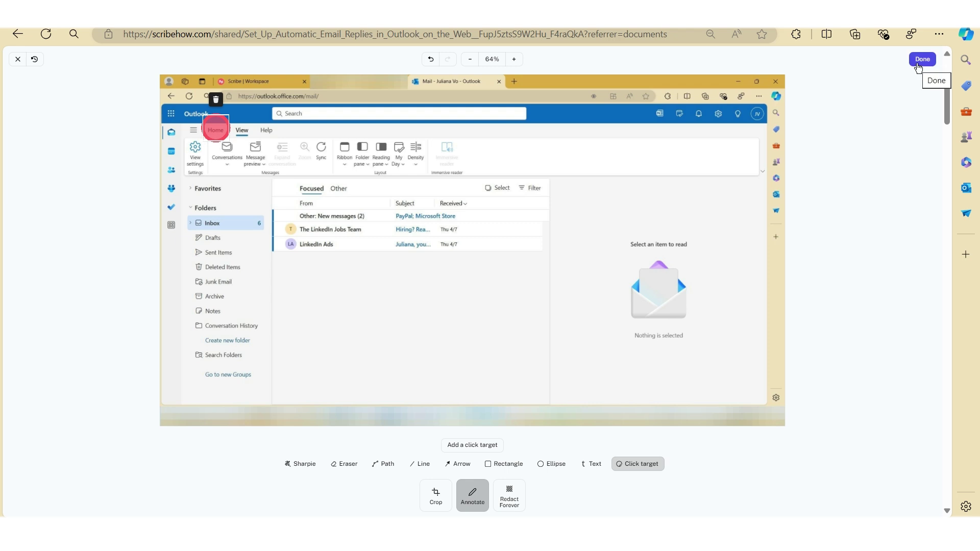
left_click(921, 59)
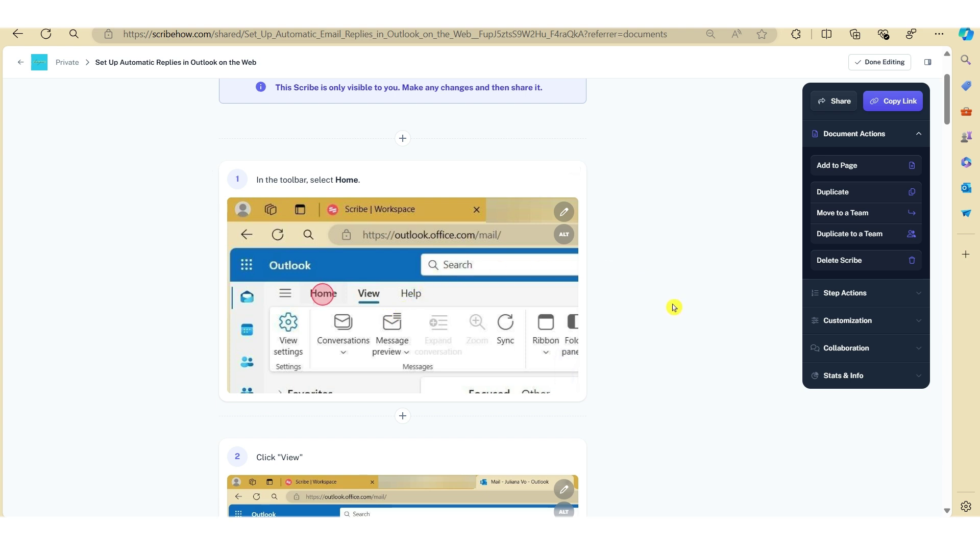
scroll(633, 366, "down", 3)
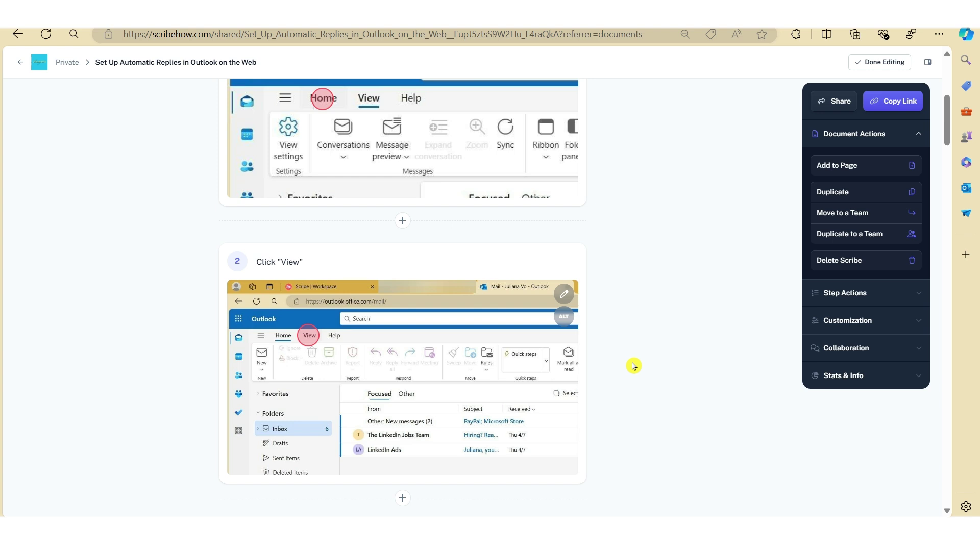
Step: Redact Forever the Outlook message list rows in step 2's screenshot
left_click(565, 296)
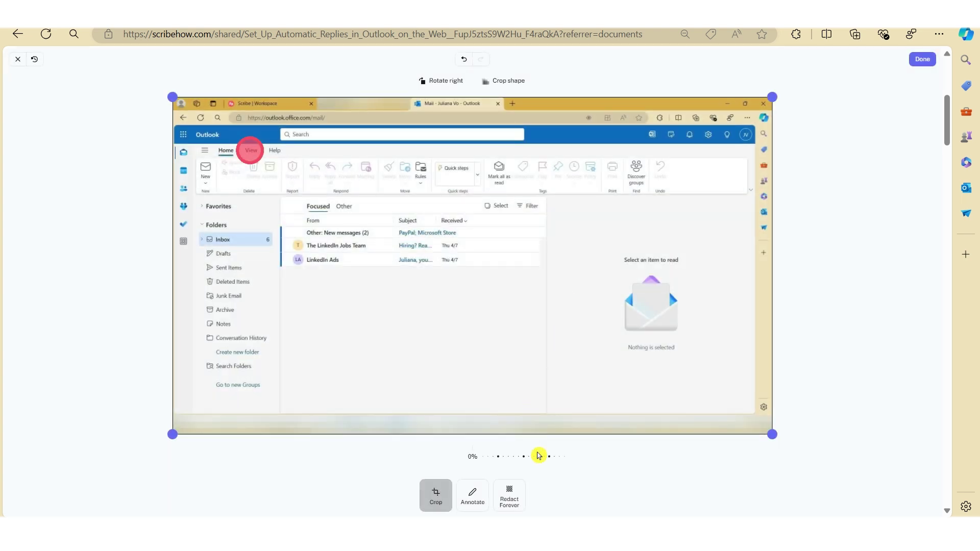
left_click(513, 499)
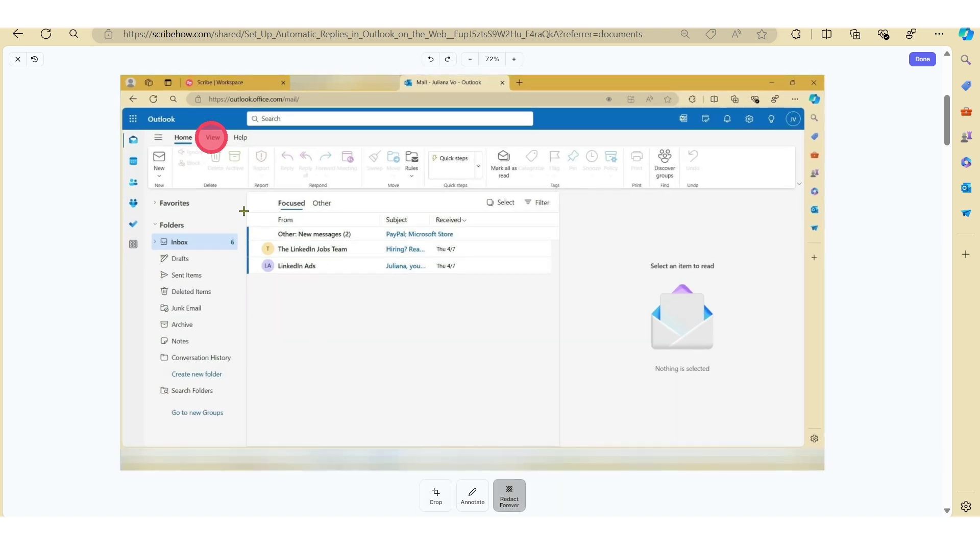
left_click_drag(245, 210, 345, 256)
left_click_drag(536, 292, 560, 288)
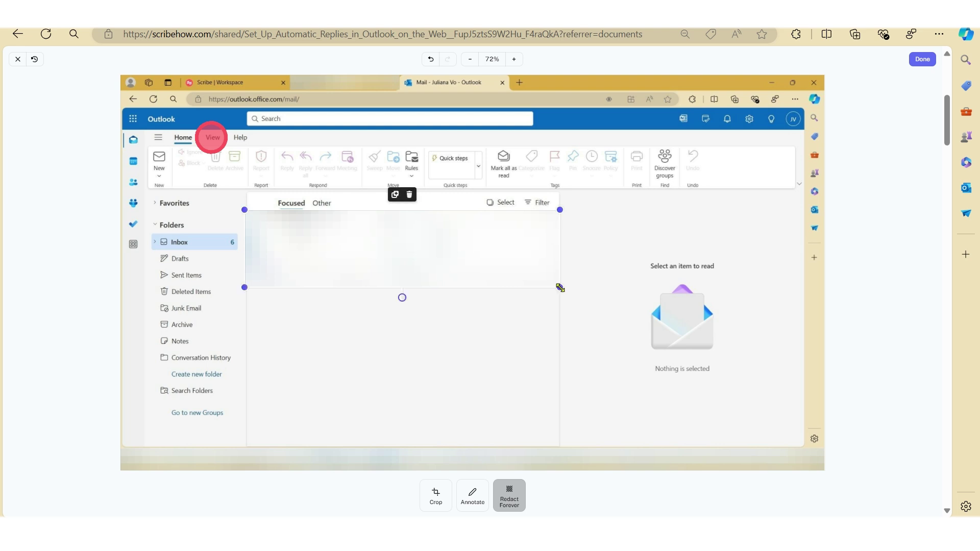
left_click(922, 59)
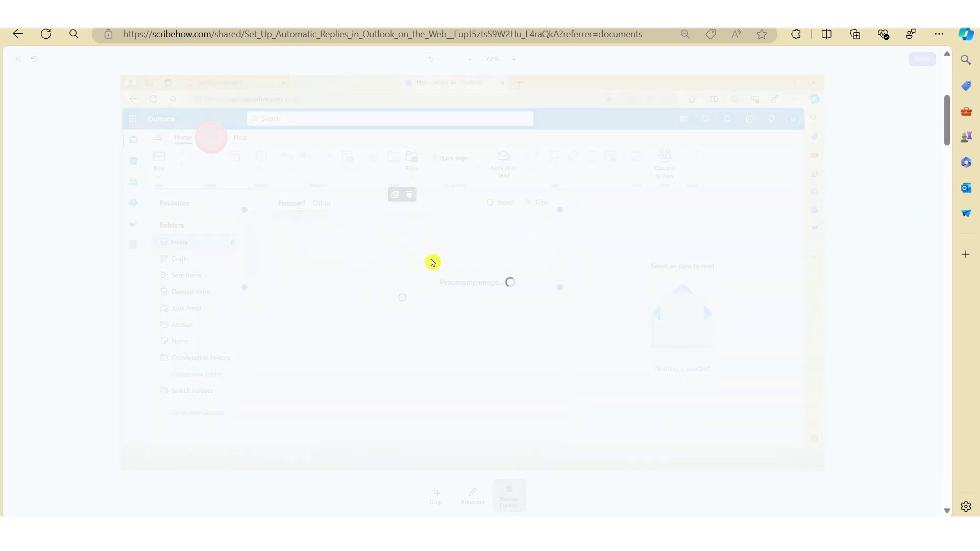
scroll(536, 286, "down", 3)
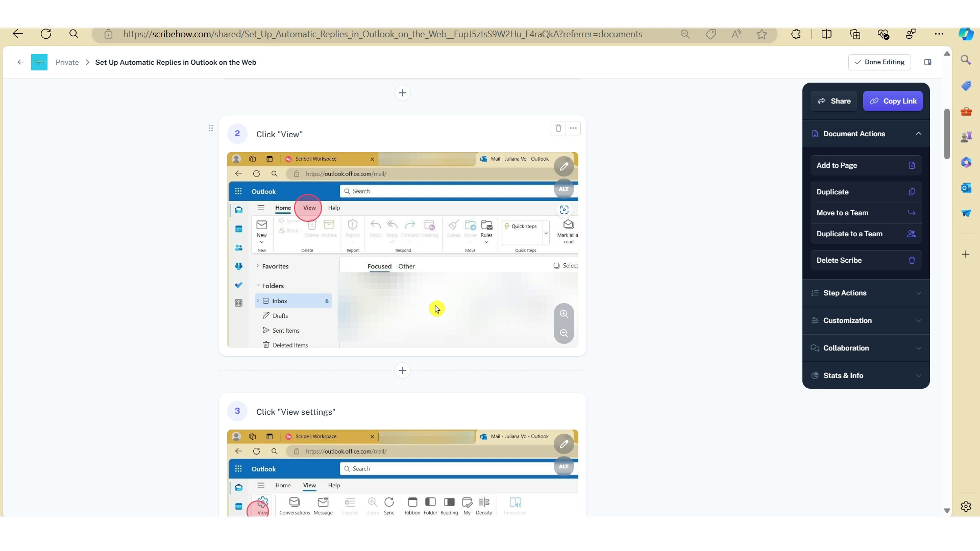
scroll(641, 254, "up", 2)
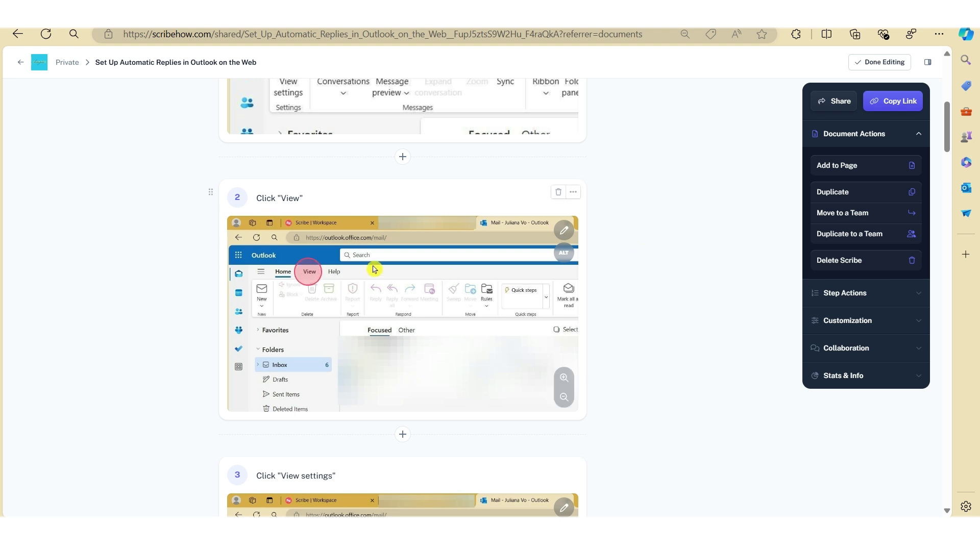
left_click(557, 196)
left_click(429, 210)
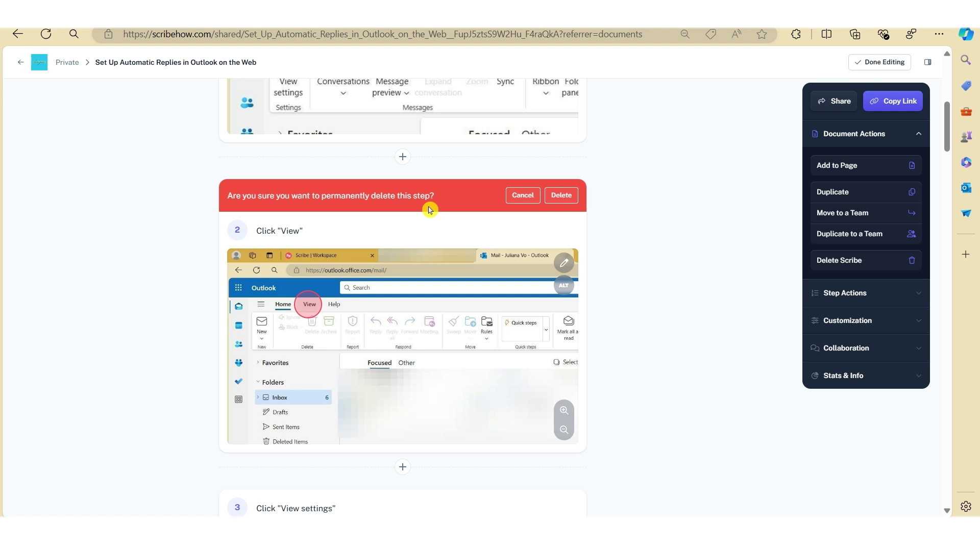
left_click(521, 198)
Step: Copy the guide's share link from the sidebar at the top of the page
scroll(642, 304, "up", 8)
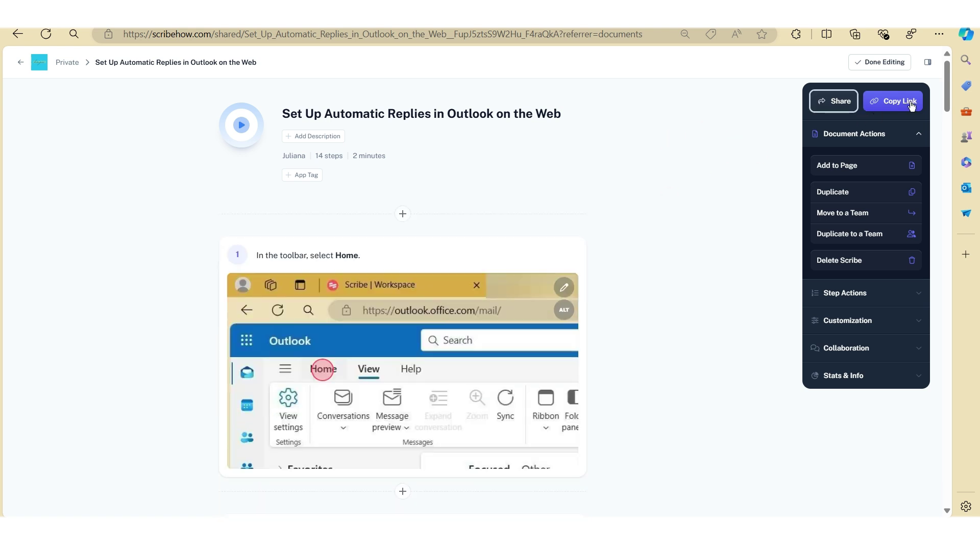
left_click(912, 104)
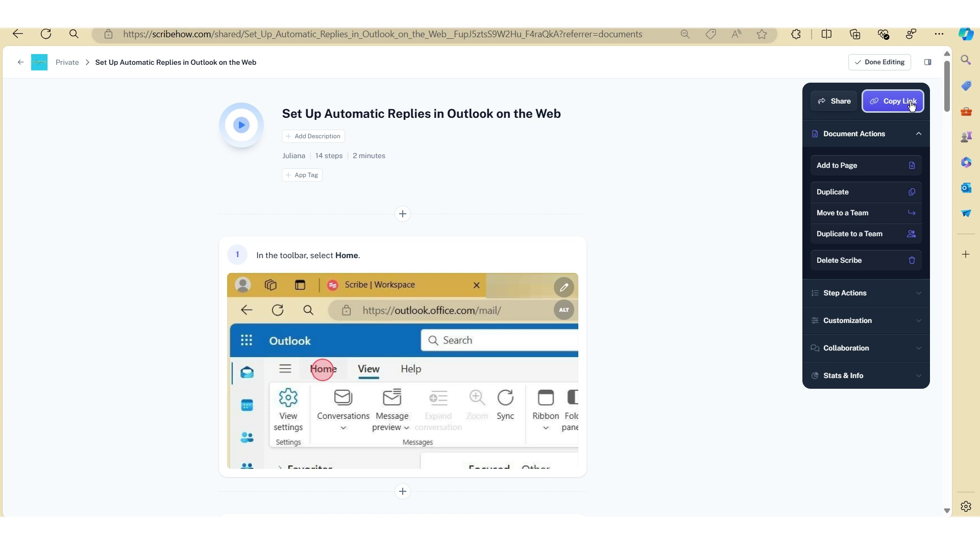
key("shift+Tab")
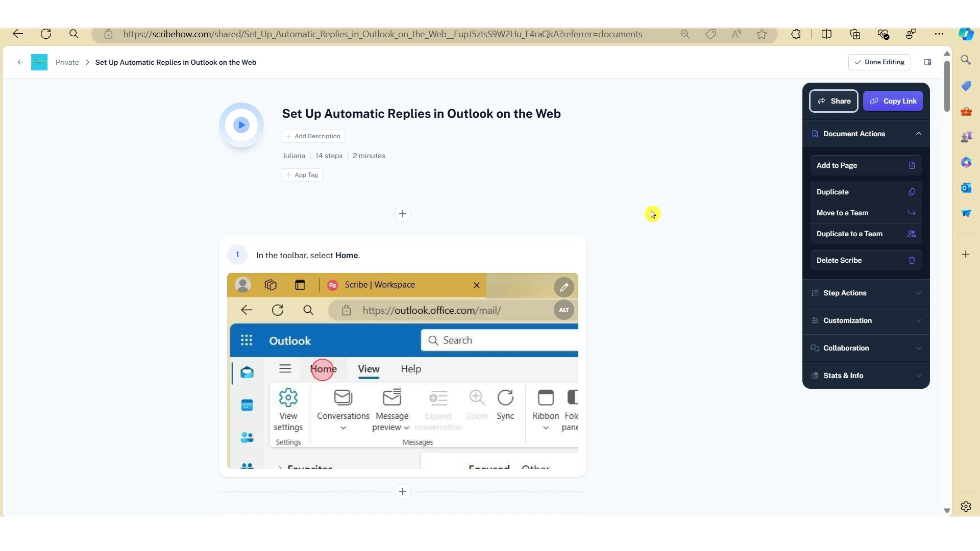
Step: Open the Share dialog, check the Embed options, then view the Export formats
left_click(832, 104)
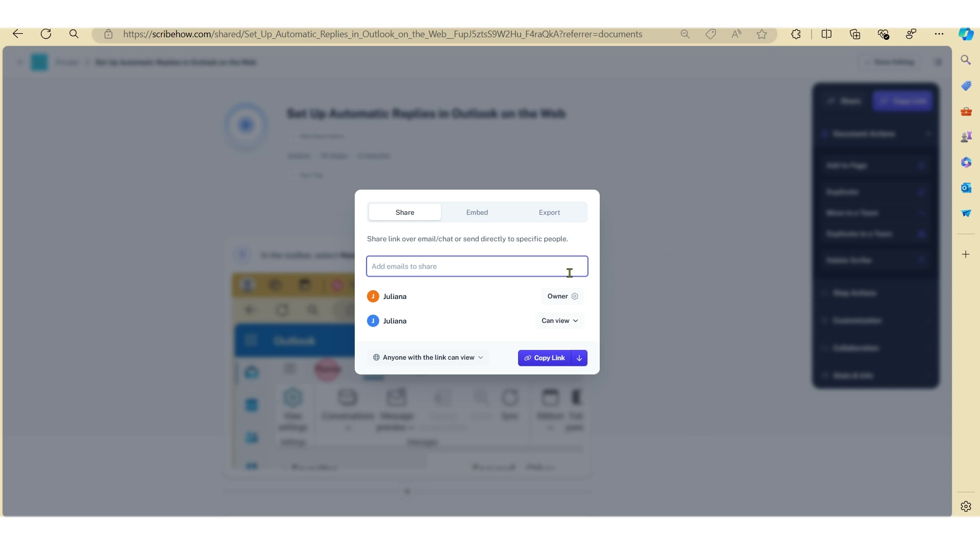
left_click(611, 301)
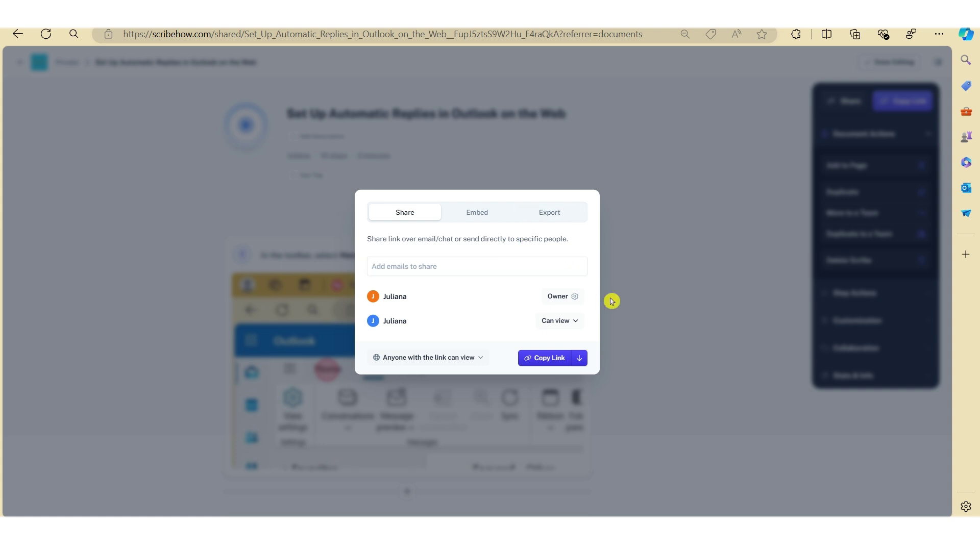
left_click(502, 215)
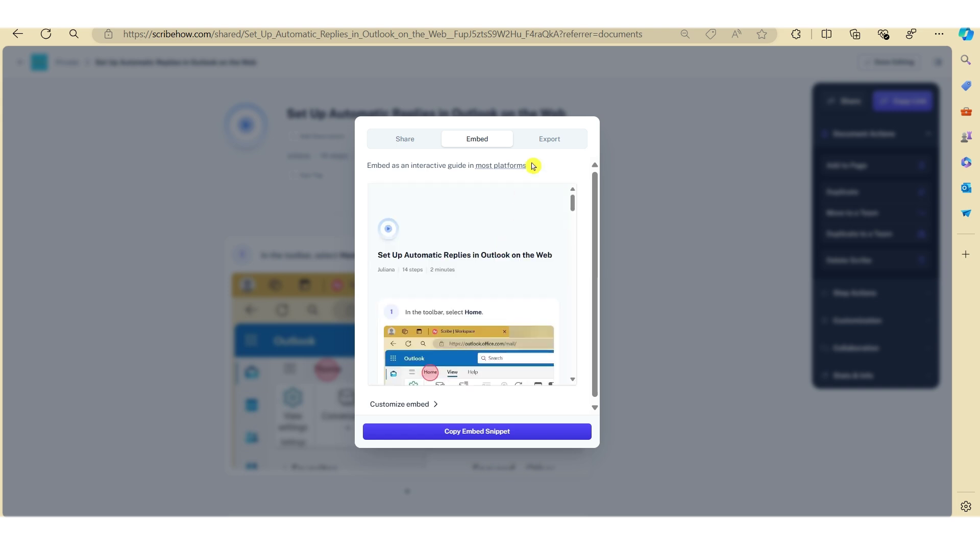
left_click(541, 146)
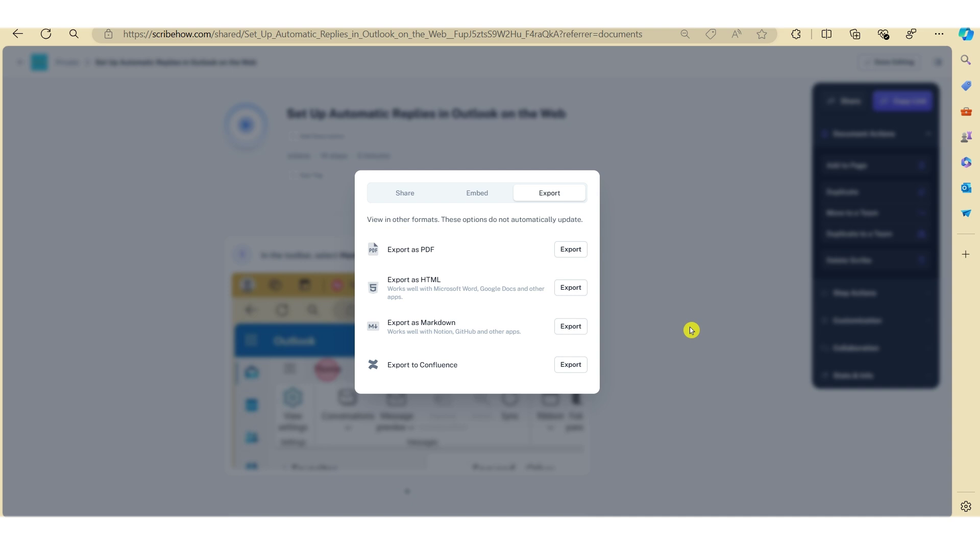
Step: Export the guide as an 8-page PDF and review it zoomed out in Acrobat
left_click(571, 249)
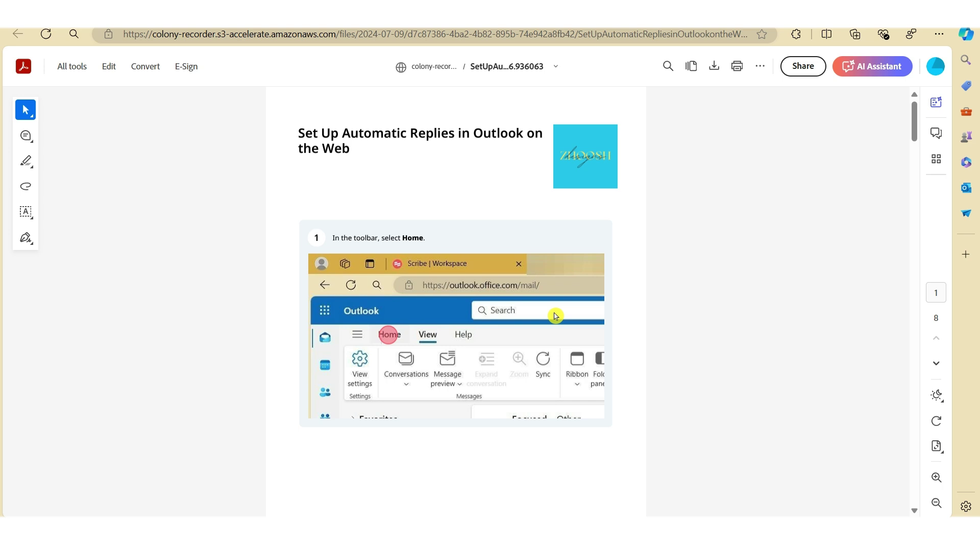
scroll(556, 316, "down", 8)
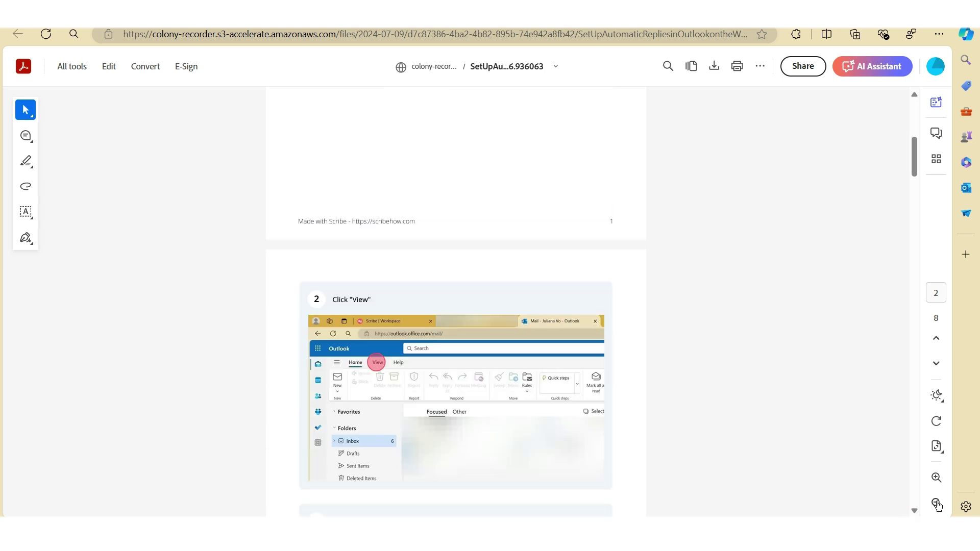
left_click(937, 504)
scroll(500, 354, "down", 9)
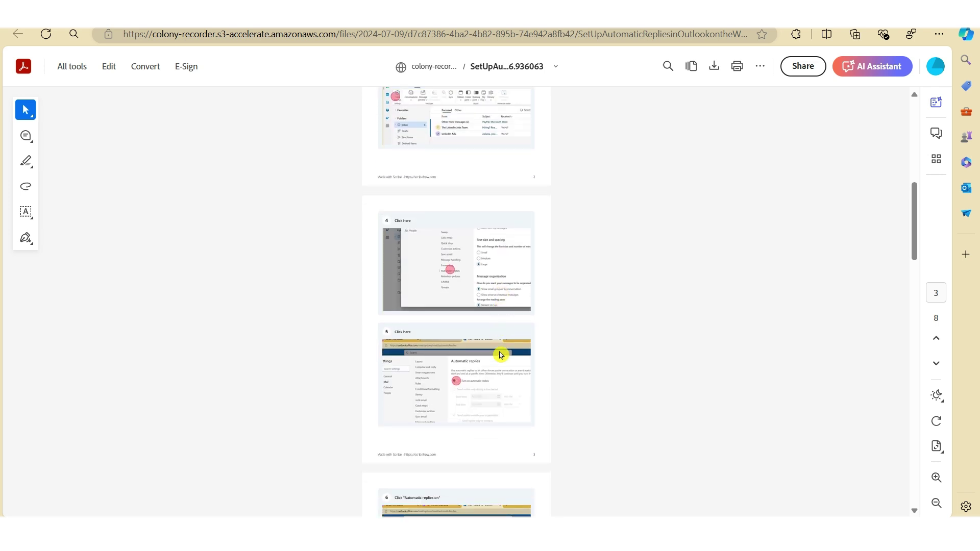
scroll(500, 354, "up", 9)
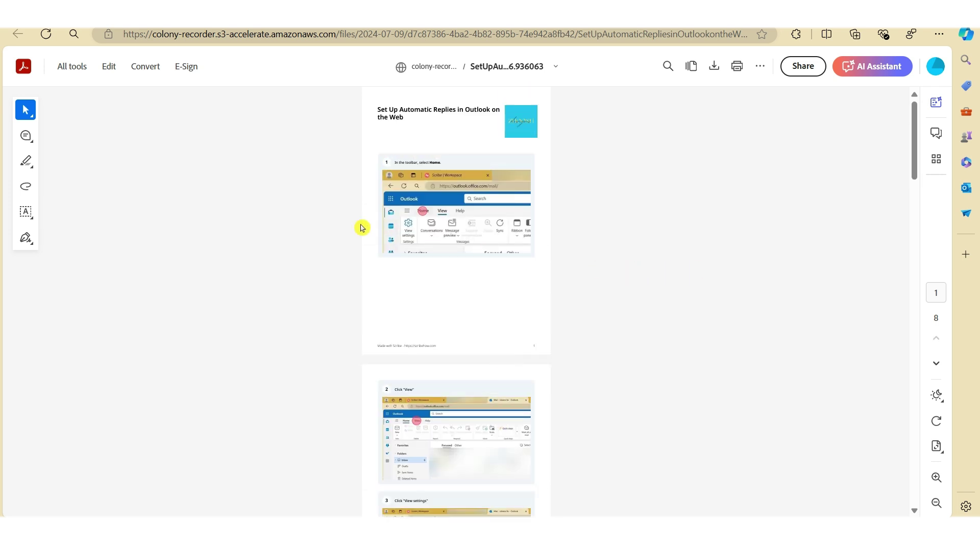
left_click(148, 15)
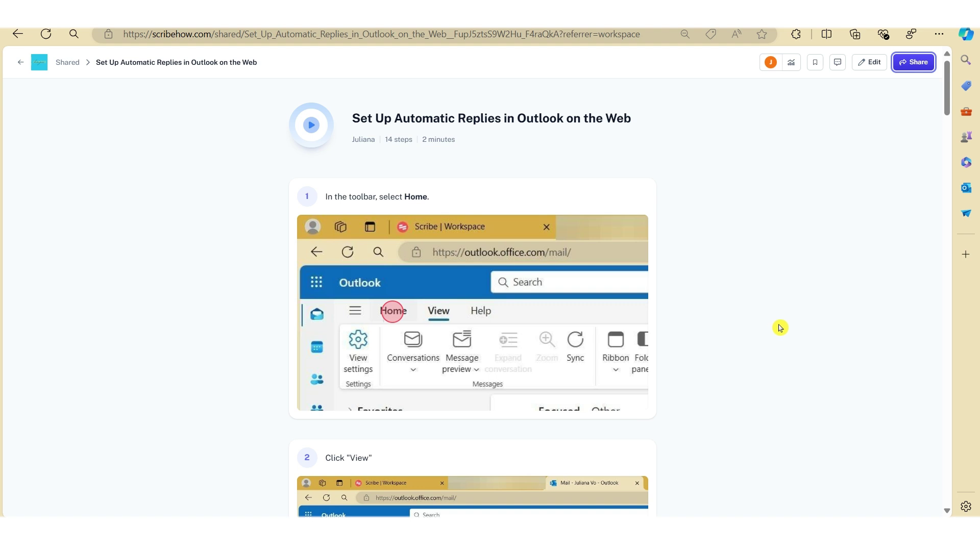